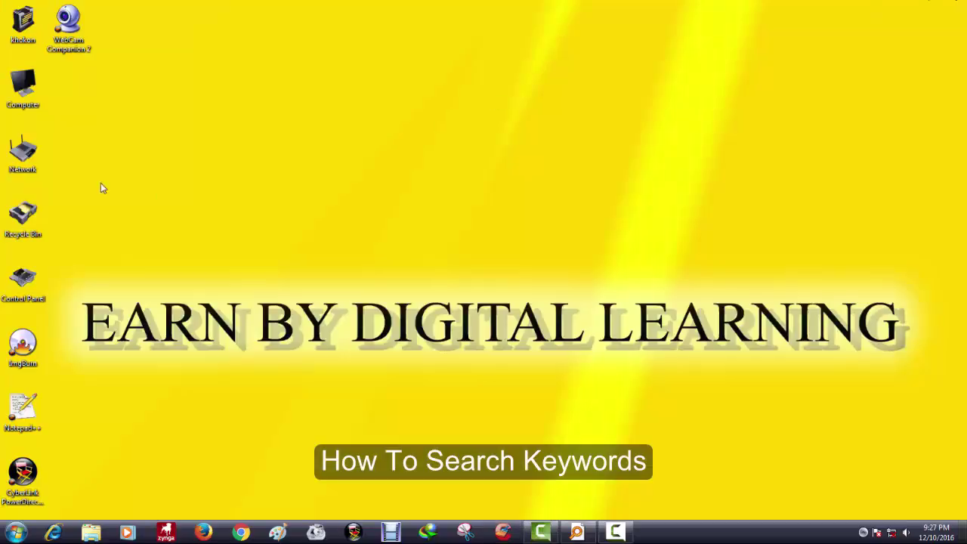
Open CCleaner from the Recycle Bin, analyze and clean the Windows junk files, repeat the analysis and close the program.
{"action": "right_click", "coordinate": [29, 218]}
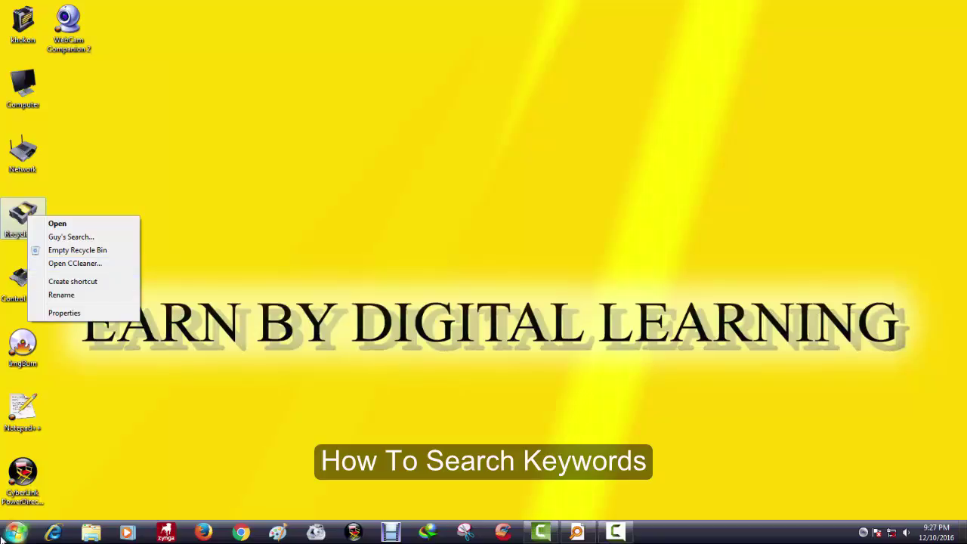
{"action": "left_click", "coordinate": [79, 264]}
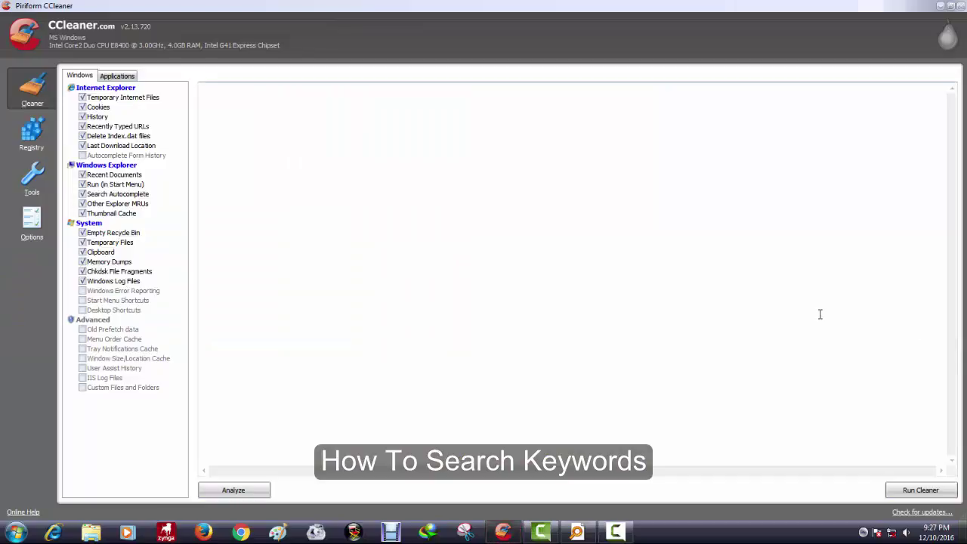
{"action": "left_click", "coordinate": [234, 491]}
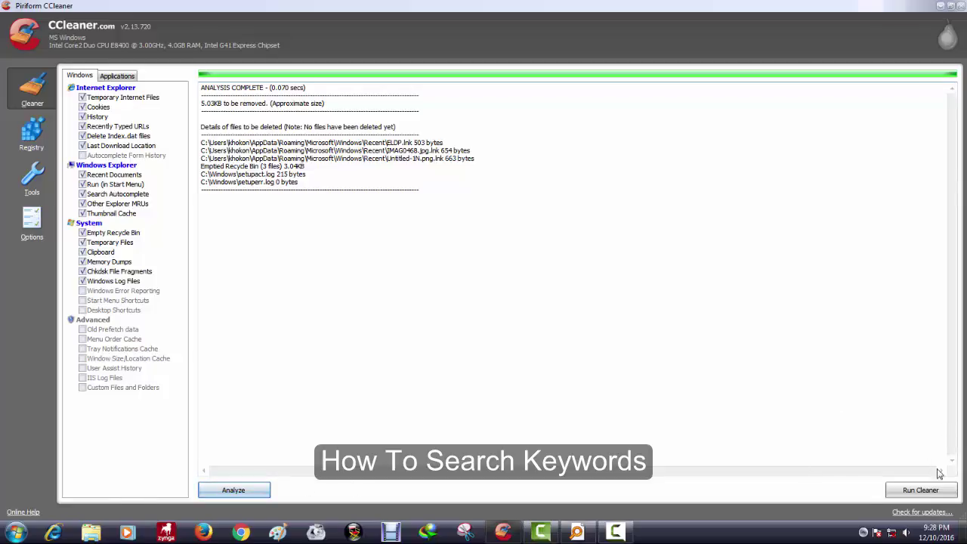
{"action": "left_click", "coordinate": [920, 492]}
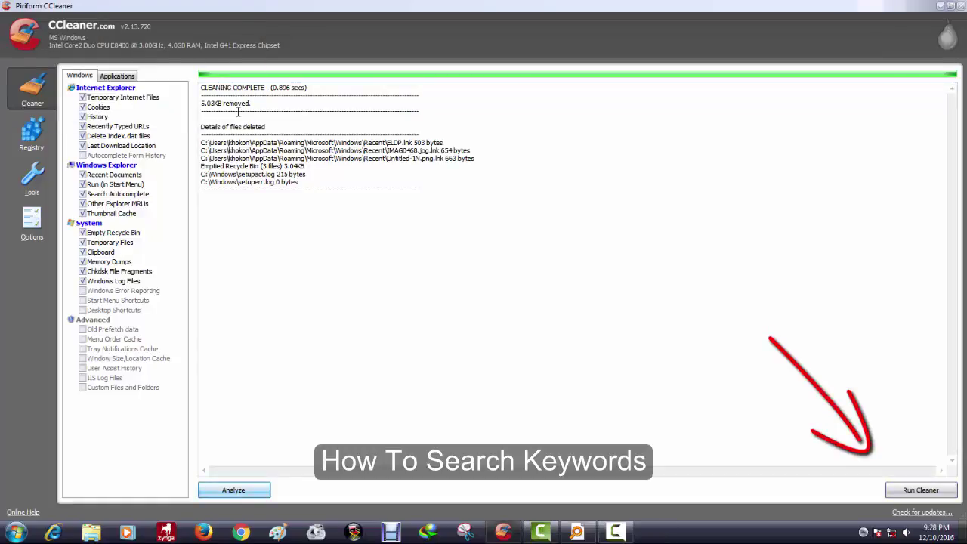
{"action": "left_click", "coordinate": [227, 490]}
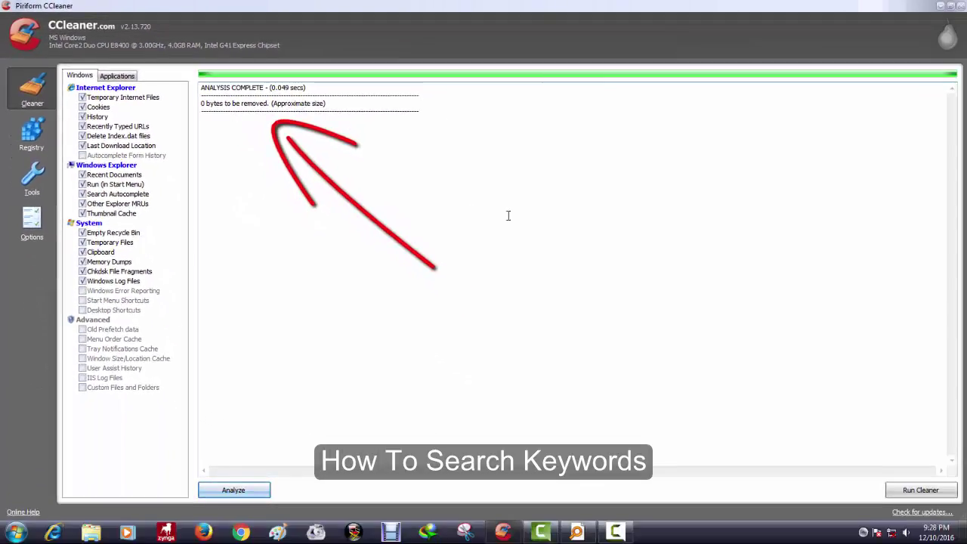
{"action": "left_click", "coordinate": [964, 11]}
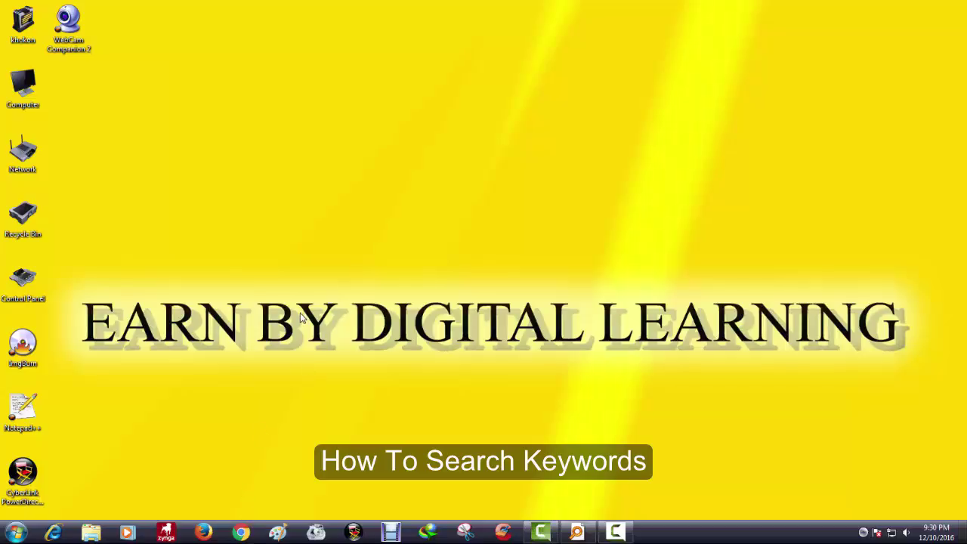
Switch to Chrome, search Google for "adwords" and open the Keyword Planner result.
{"action": "left_click", "coordinate": [242, 533]}
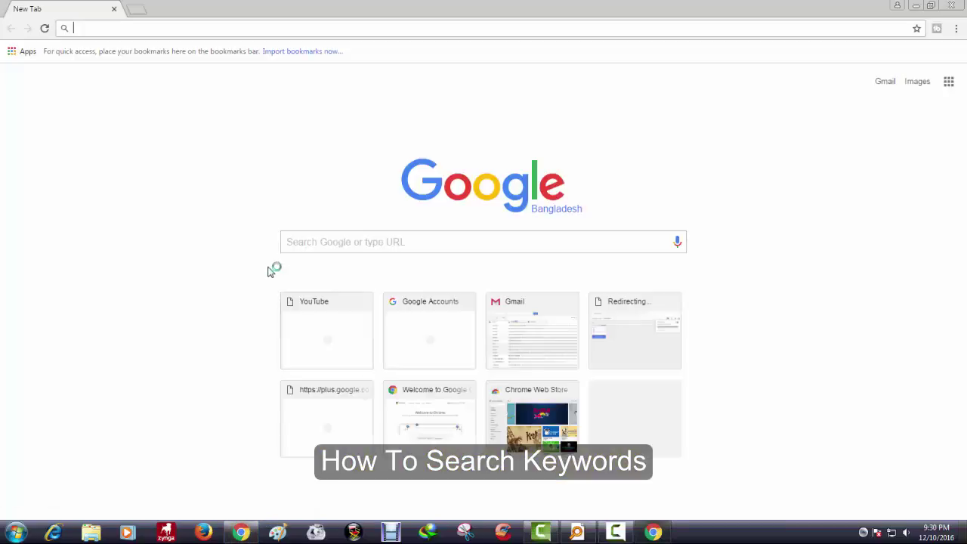
{"action": "left_click", "coordinate": [314, 242]}
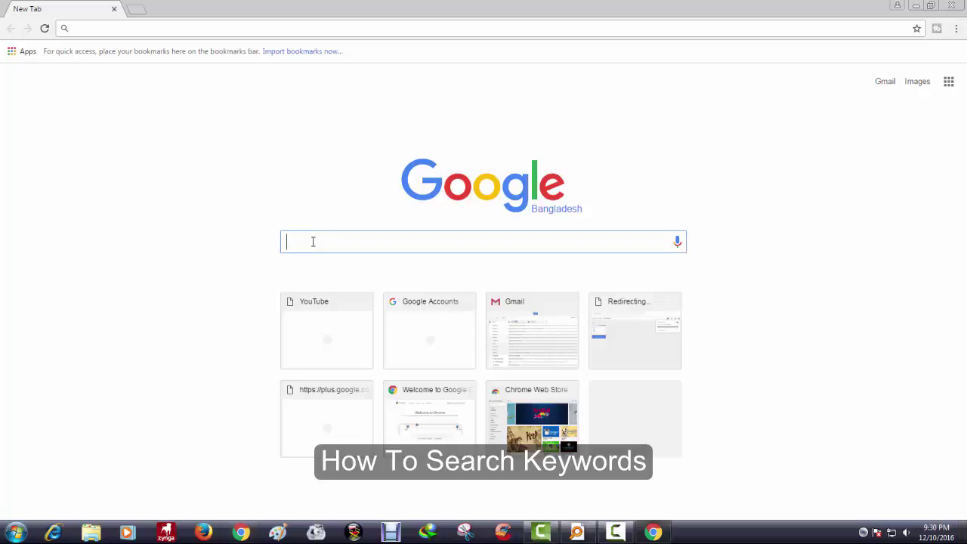
{"action": "type", "text": "adwords"}
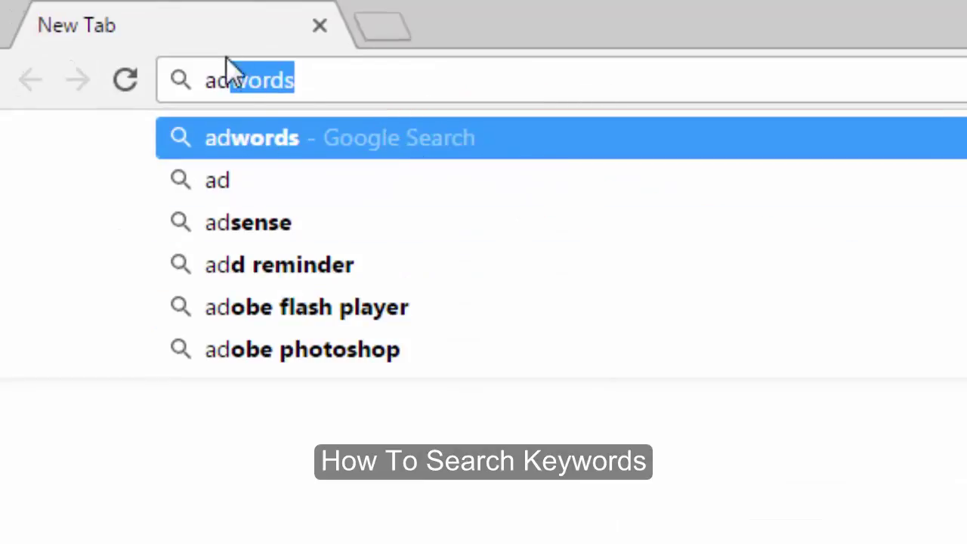
{"action": "left_click", "coordinate": [272, 140]}
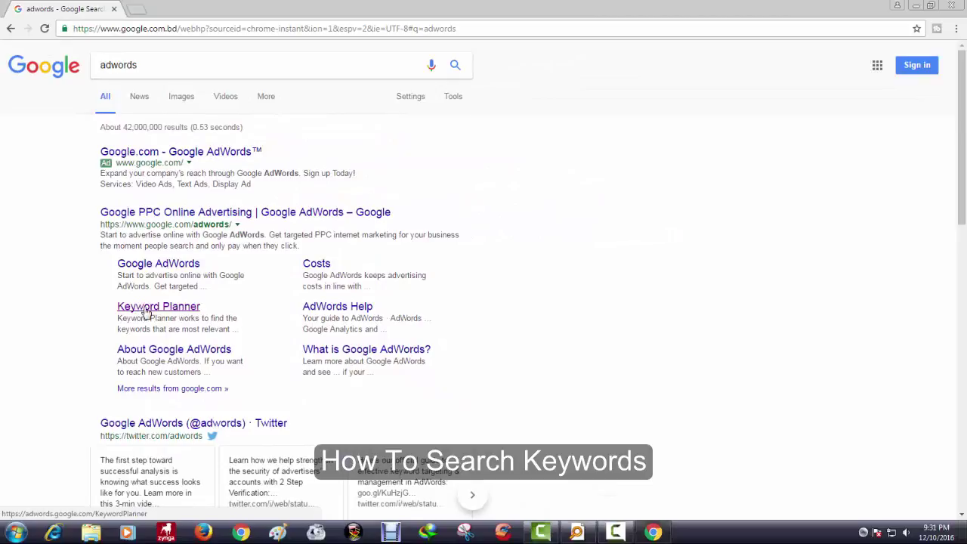
{"action": "left_click", "coordinate": [146, 308]}
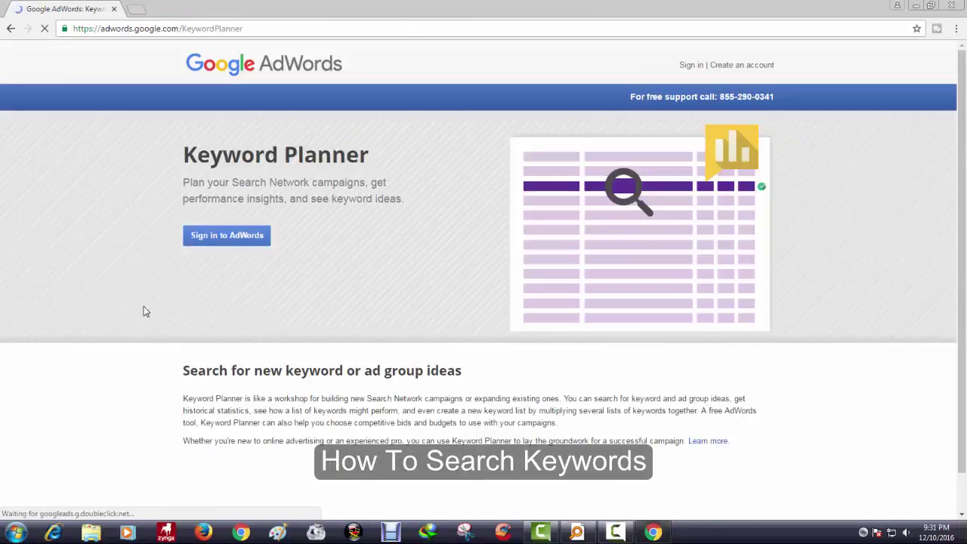
Start signing in to AdWords and bring up the account chooser for a different account.
{"action": "left_click", "coordinate": [223, 238]}
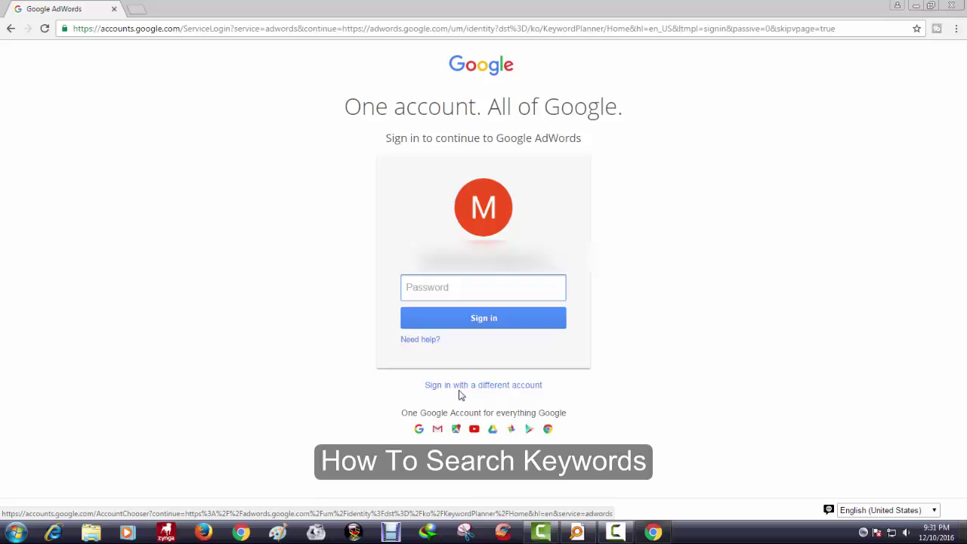
{"action": "left_click", "coordinate": [510, 387]}
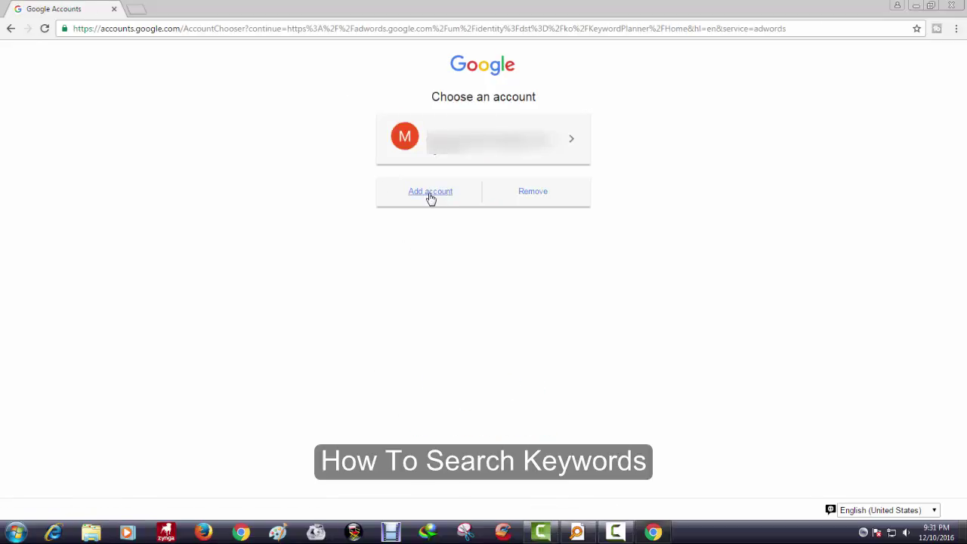
{"action": "left_click", "coordinate": [430, 195]}
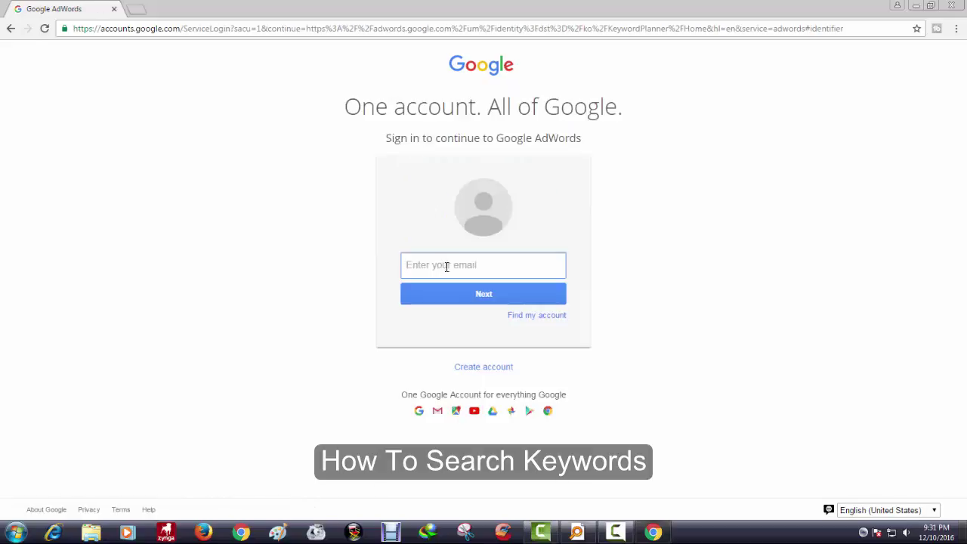
{"action": "left_click", "coordinate": [449, 265]}
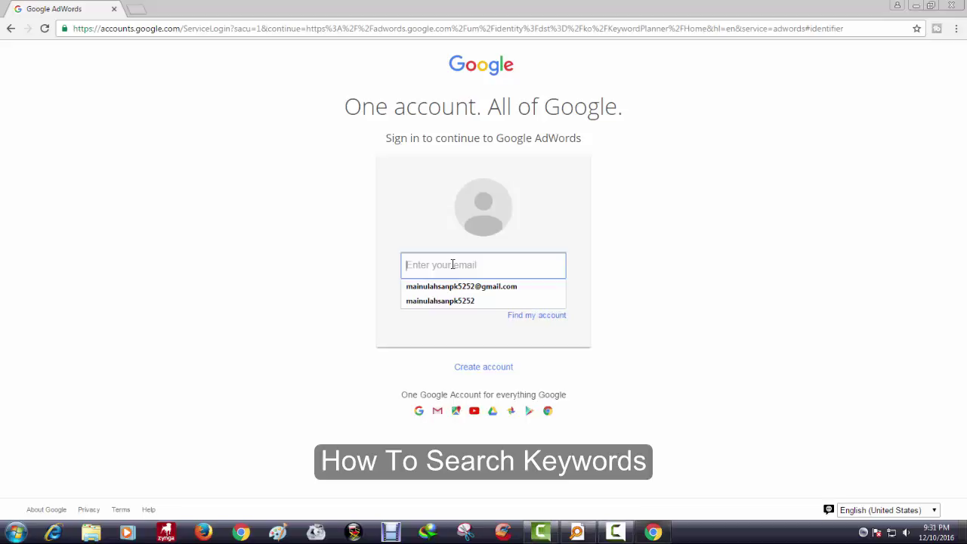
{"action": "left_click", "coordinate": [688, 281]}
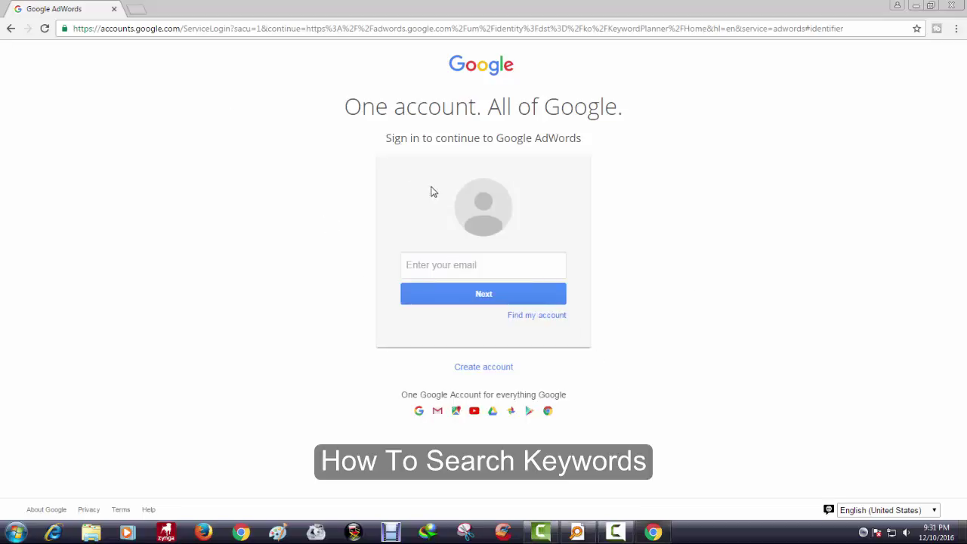
{"action": "left_click", "coordinate": [10, 31]}
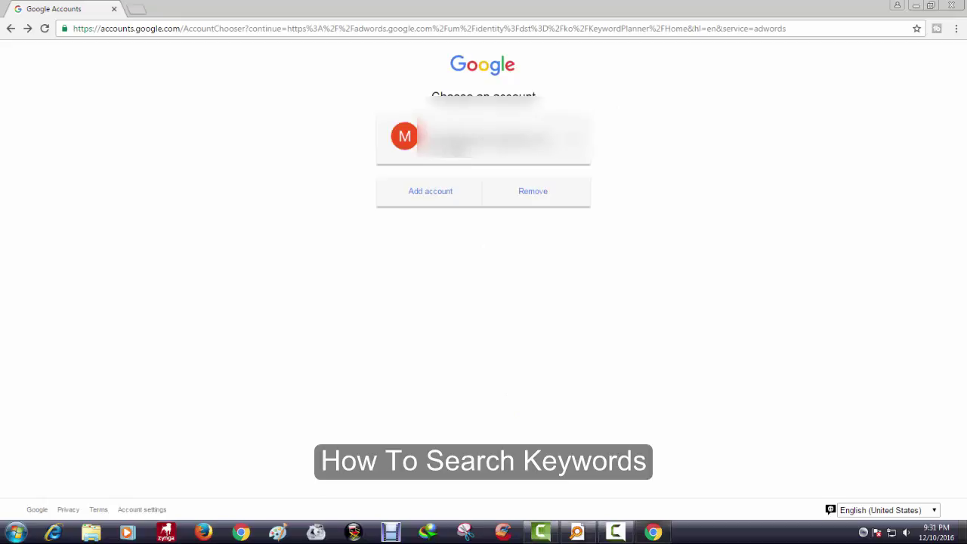
Choose the saved Google account and sign in to AdWords with the account password.
{"action": "left_click", "coordinate": [455, 145]}
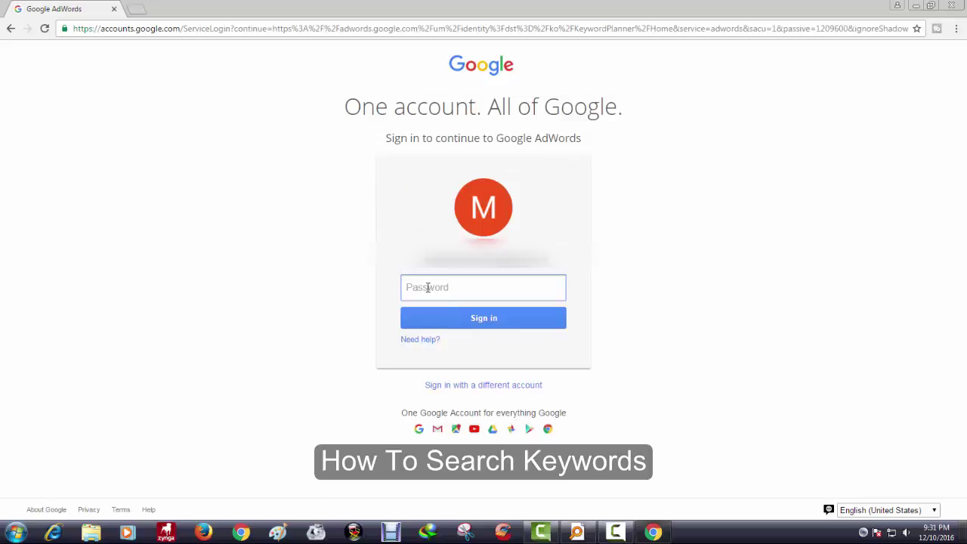
{"action": "type", "text": "••"}
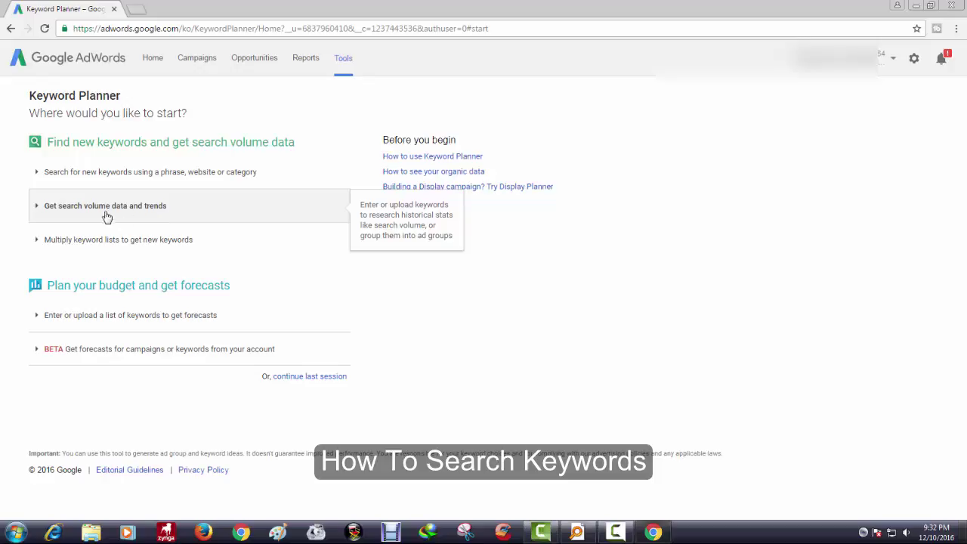
Set up a search for new keywords by phrase, with "amazon product ranking" as the product or service.
{"action": "left_click", "coordinate": [67, 175]}
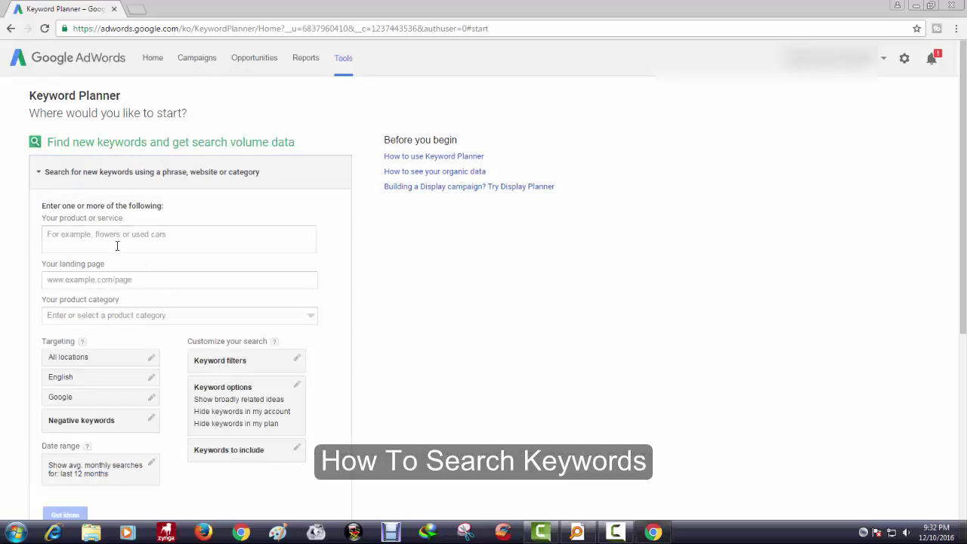
{"action": "left_click", "coordinate": [80, 235]}
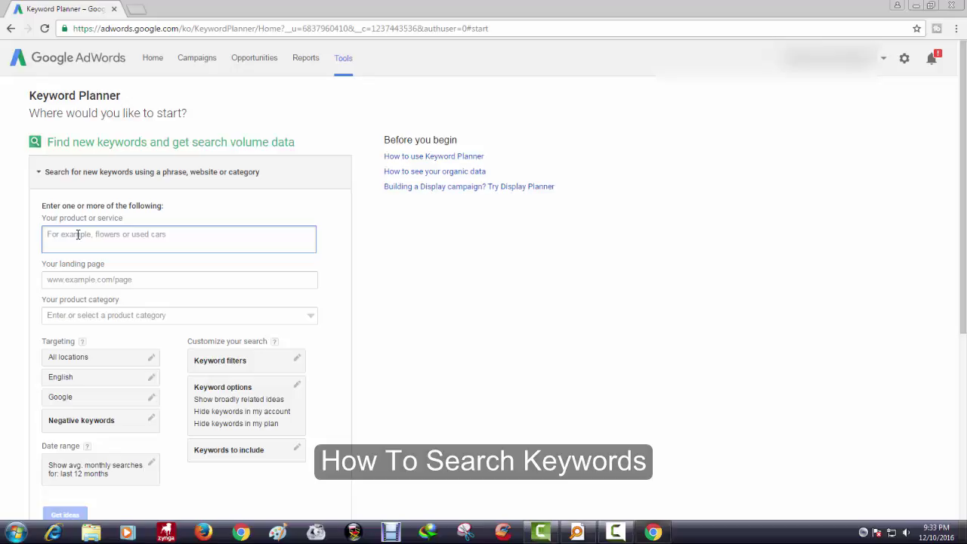
{"action": "type", "text": "amazon product ranking"}
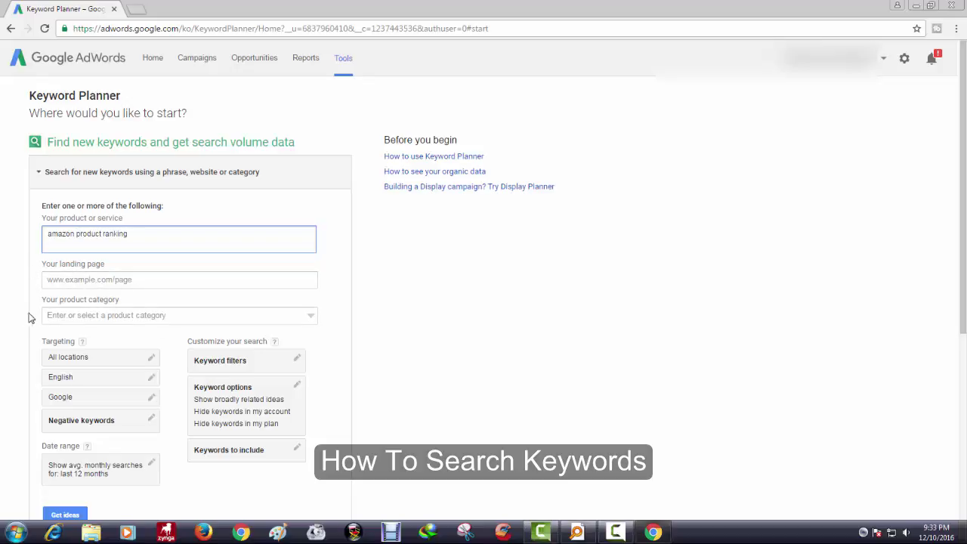
Set the product category to Computers & Consumer Electronics and get the keyword ideas.
{"action": "left_click", "coordinate": [308, 316]}
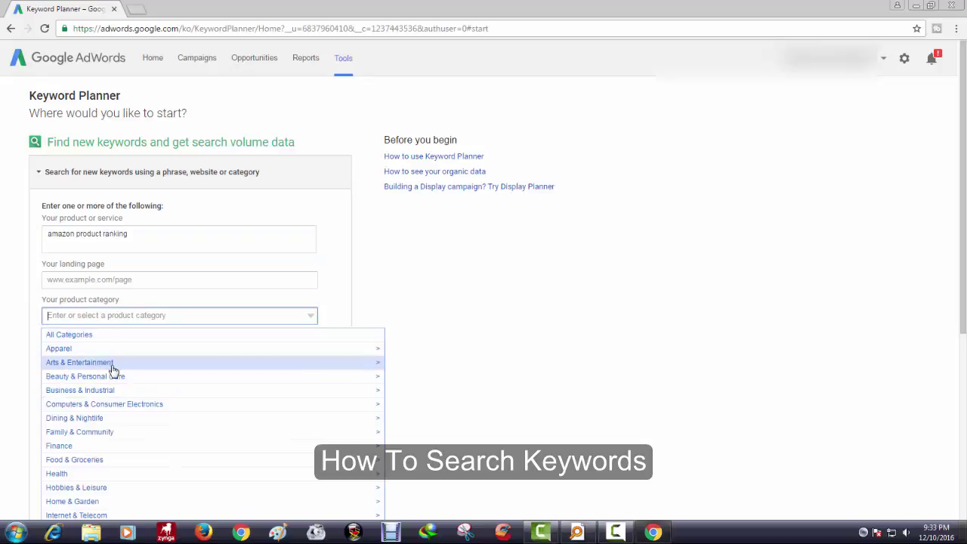
{"action": "scroll", "coordinate": [194, 405], "scroll_direction": "down", "scroll_amount": 1}
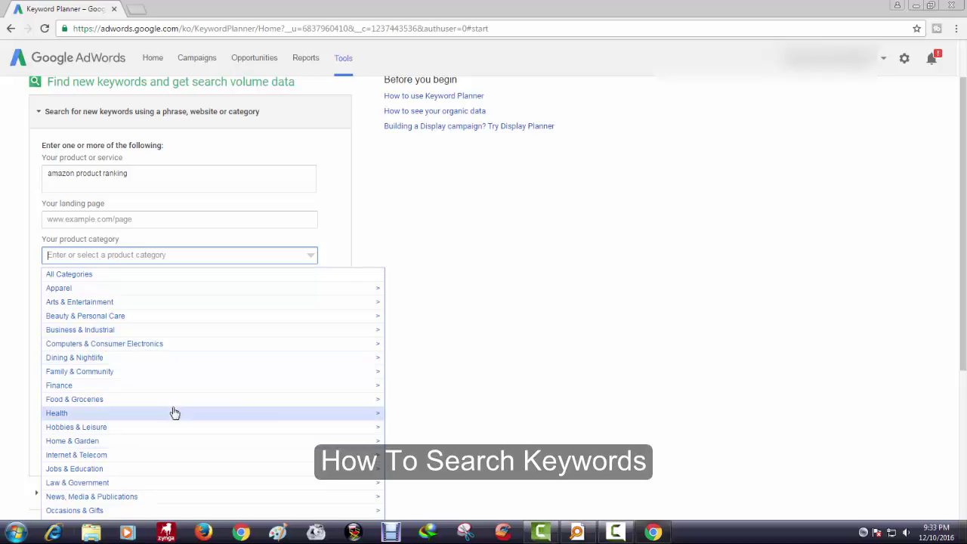
{"action": "scroll", "coordinate": [173, 410], "scroll_direction": "down", "scroll_amount": 3}
{"action": "scroll", "coordinate": [198, 320], "scroll_direction": "up", "scroll_amount": 4}
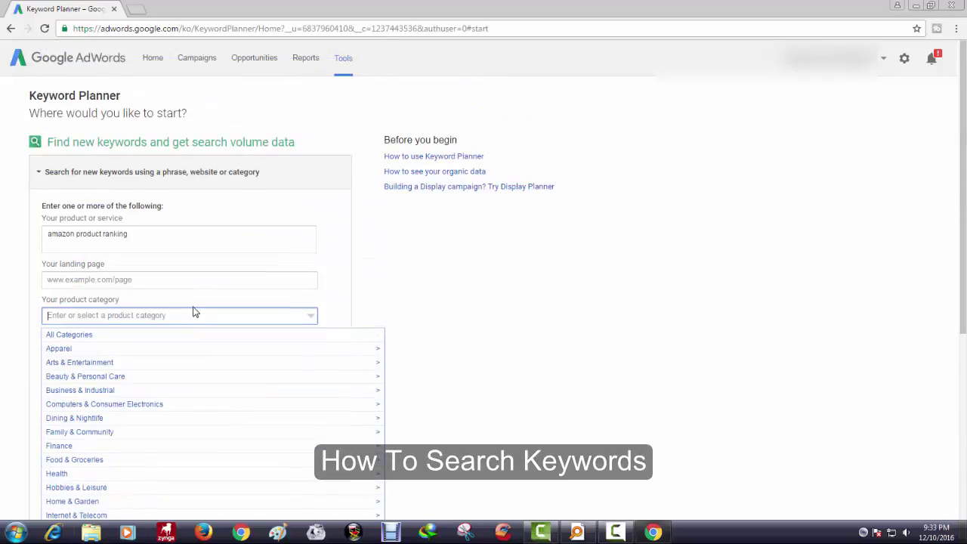
{"action": "scroll", "coordinate": [190, 309], "scroll_direction": "down", "scroll_amount": 3}
{"action": "scroll", "coordinate": [151, 276], "scroll_direction": "up", "scroll_amount": 3}
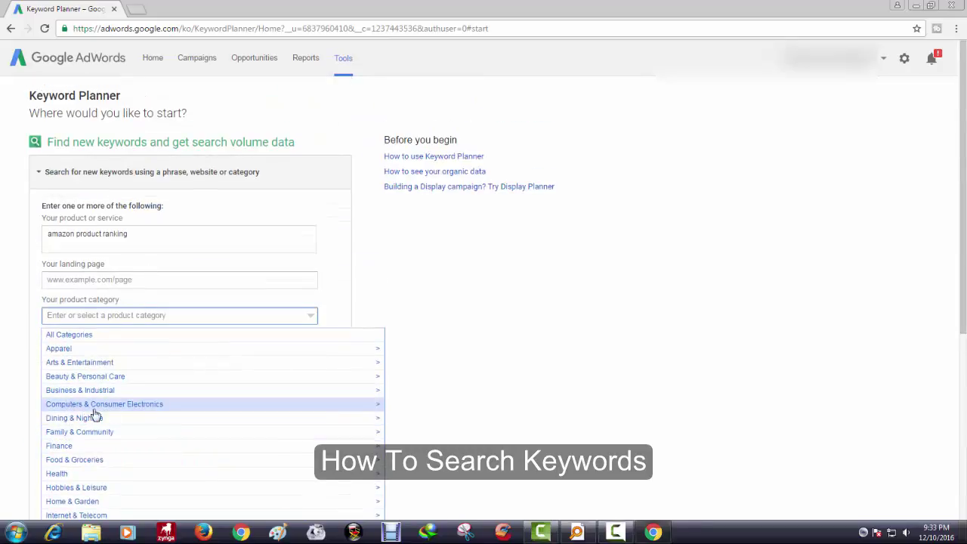
{"action": "left_click", "coordinate": [136, 406]}
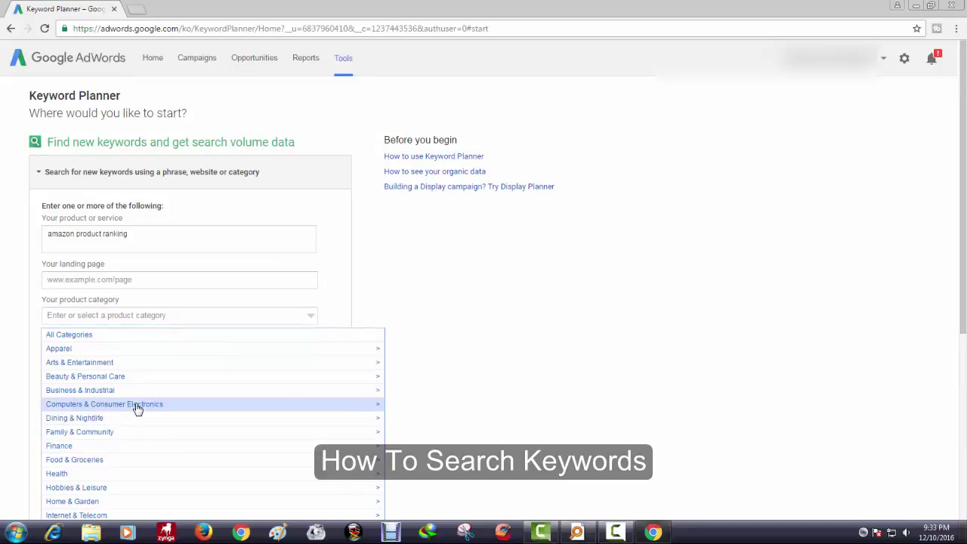
{"action": "left_click", "coordinate": [13, 319]}
{"action": "scroll", "coordinate": [461, 335], "scroll_direction": "down", "scroll_amount": 3}
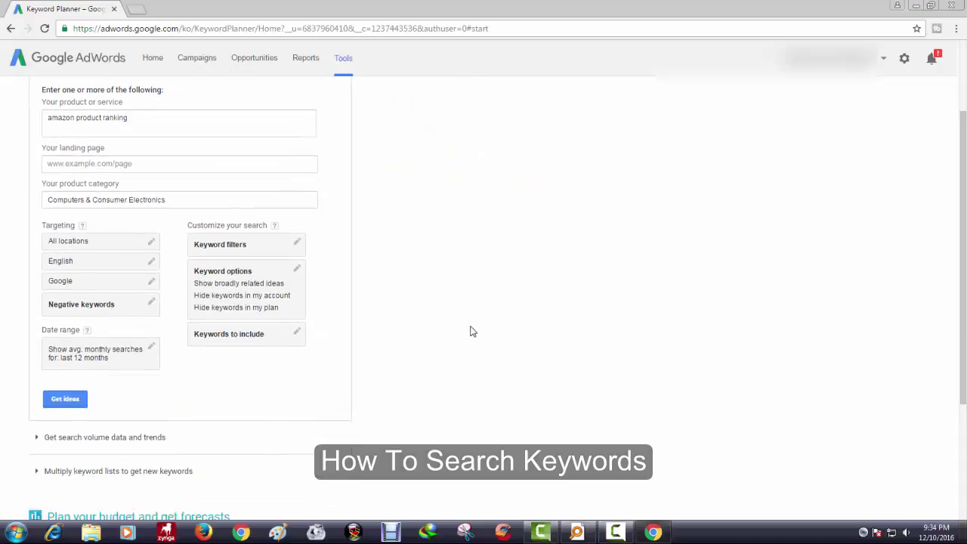
{"action": "left_click", "coordinate": [65, 395]}
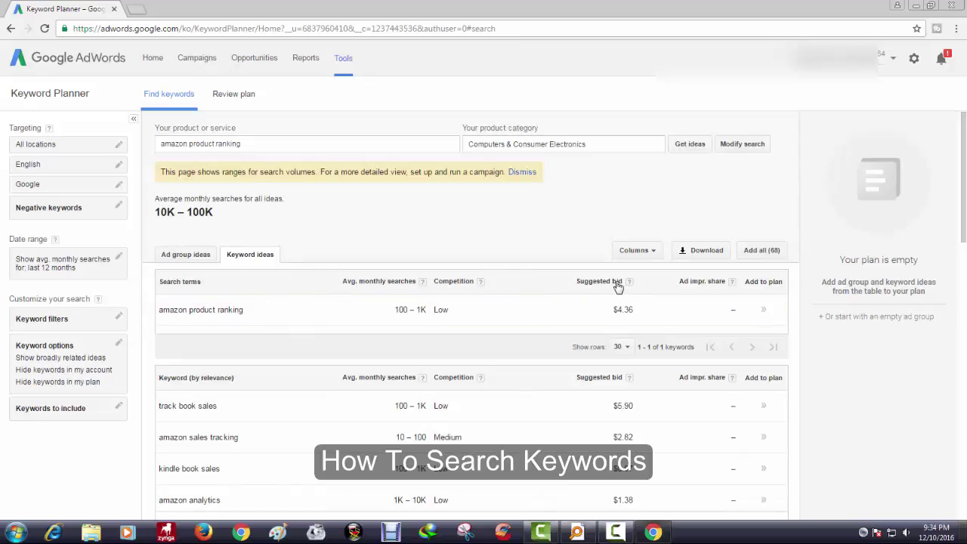
Examine the keyword ideas, comparing their average monthly searches, competition and suggested bids.
{"action": "scroll", "coordinate": [617, 285], "scroll_direction": "down", "scroll_amount": 3}
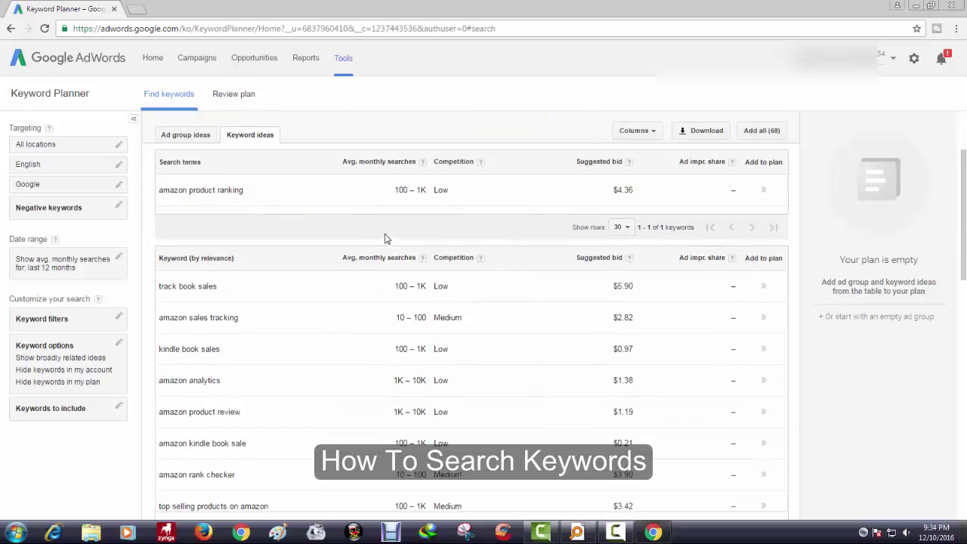
{"action": "scroll", "coordinate": [363, 238], "scroll_direction": "up", "scroll_amount": 2}
{"action": "scroll", "coordinate": [294, 173], "scroll_direction": "up", "scroll_amount": 2}
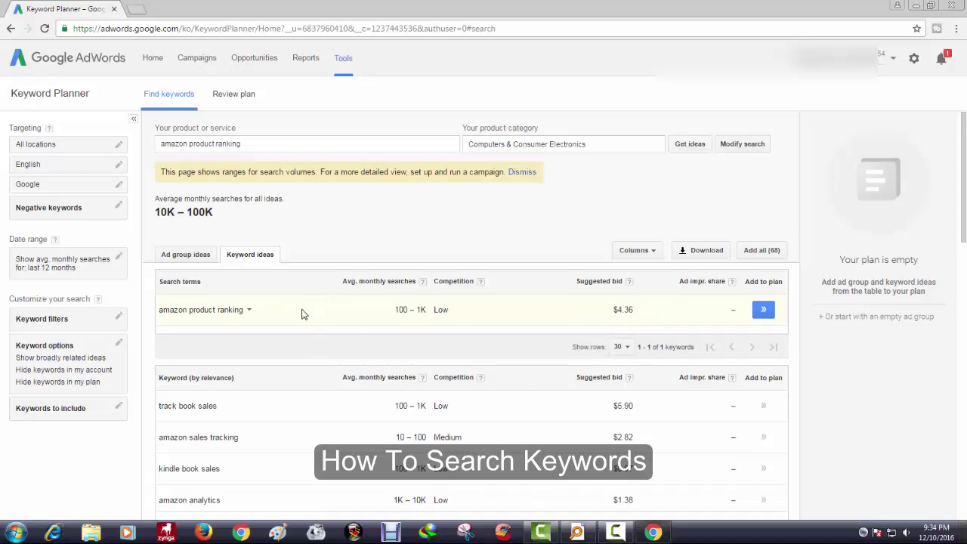
{"action": "scroll", "coordinate": [274, 281], "scroll_direction": "down", "scroll_amount": 2}
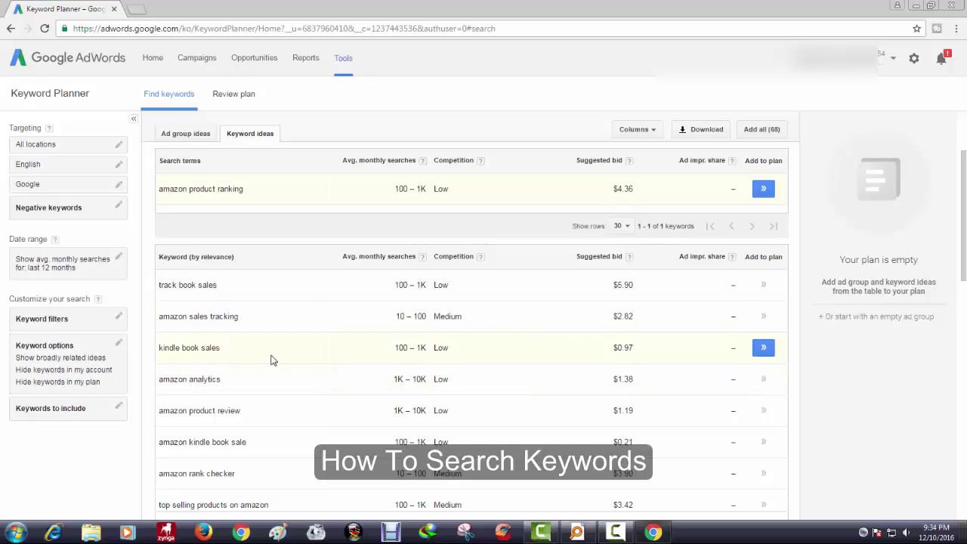
{"action": "scroll", "coordinate": [276, 363], "scroll_direction": "down", "scroll_amount": 4}
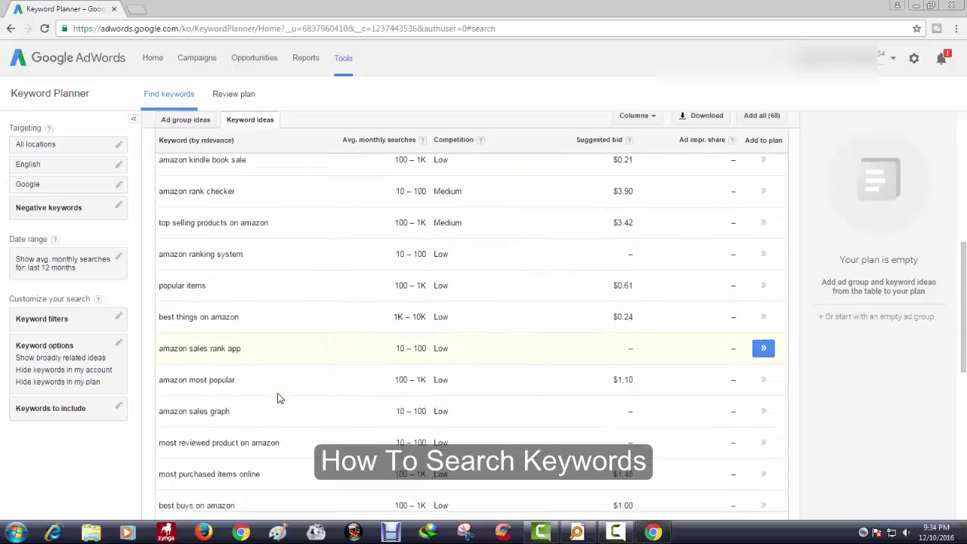
{"action": "scroll", "coordinate": [277, 398], "scroll_direction": "down", "scroll_amount": 1}
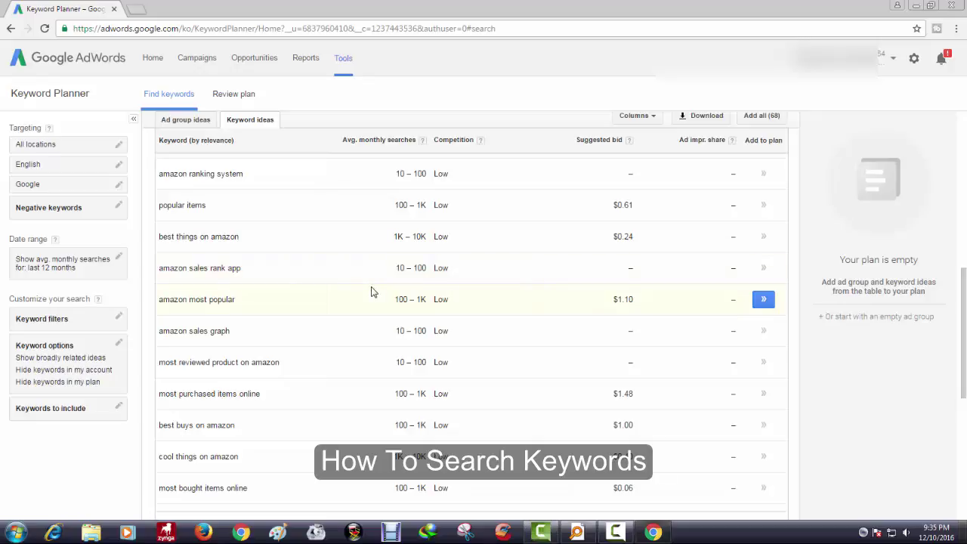
{"action": "scroll", "coordinate": [360, 284], "scroll_direction": "up", "scroll_amount": 3}
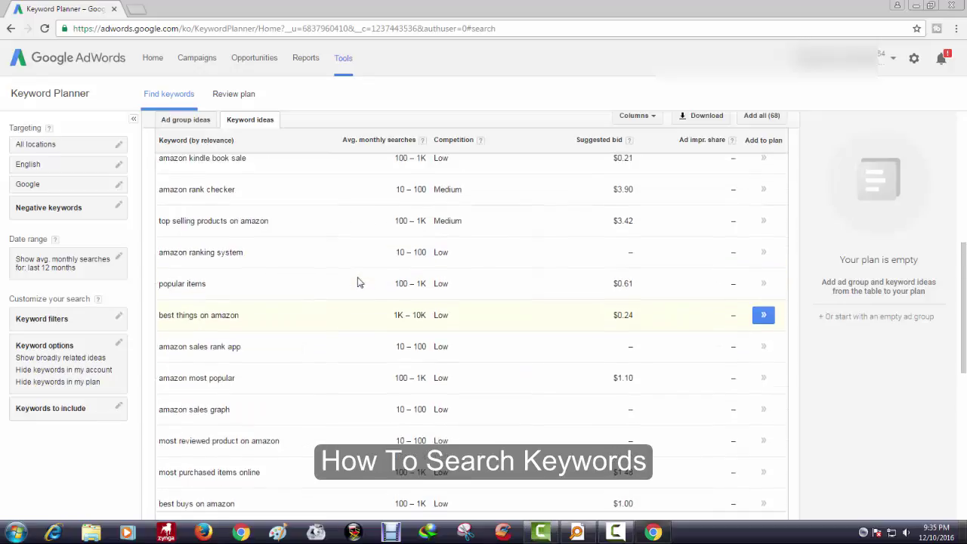
Copy the keyword "track book sales" from the list of keyword ideas.
{"action": "scroll", "coordinate": [360, 284], "scroll_direction": "up", "scroll_amount": 1}
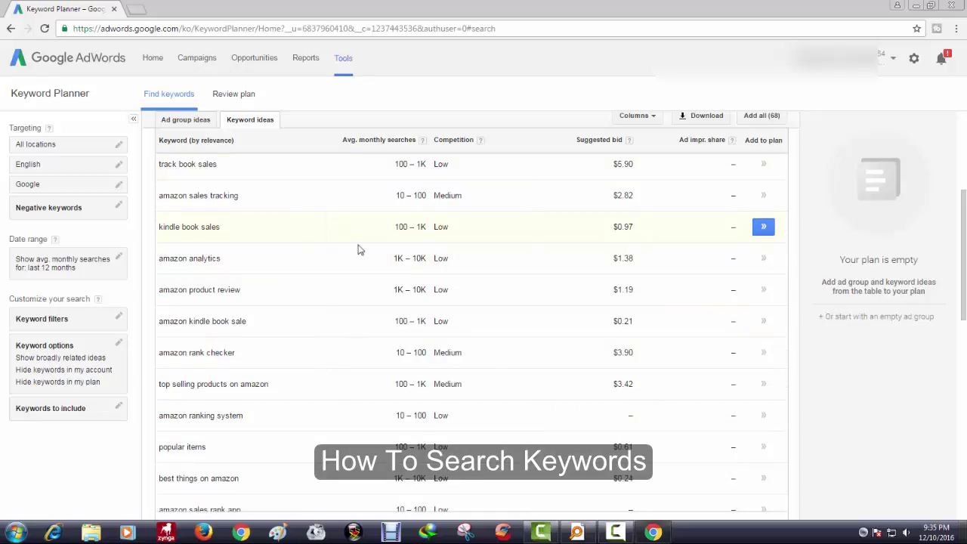
{"action": "scroll", "coordinate": [288, 257], "scroll_direction": "up", "scroll_amount": 2}
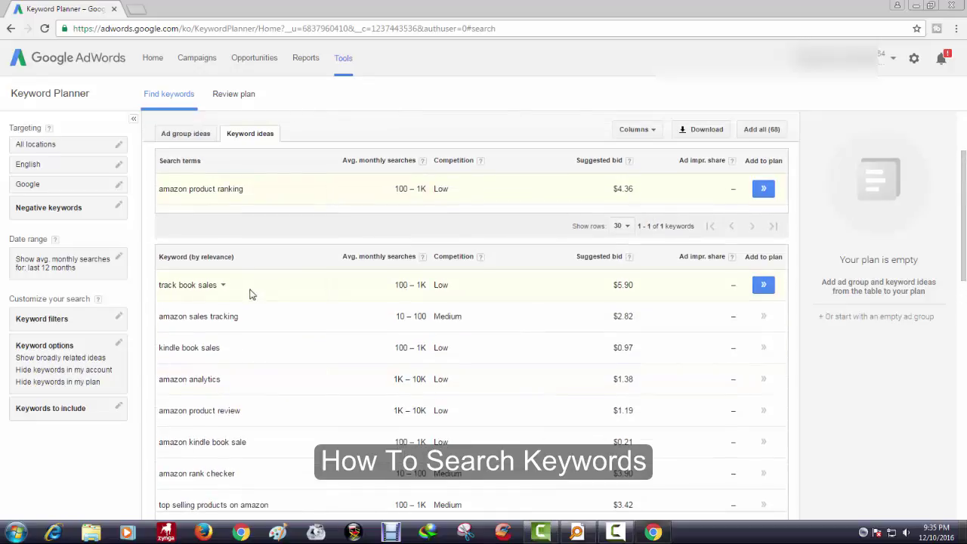
{"action": "left_click_drag", "start_coordinate": [218, 286], "coordinate": [164, 285]}
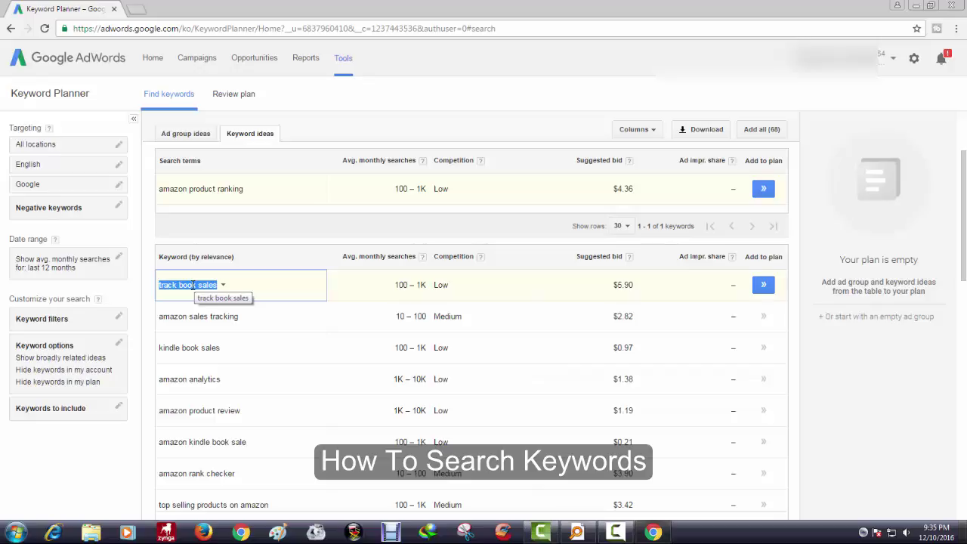
{"action": "right_click", "coordinate": [193, 285]}
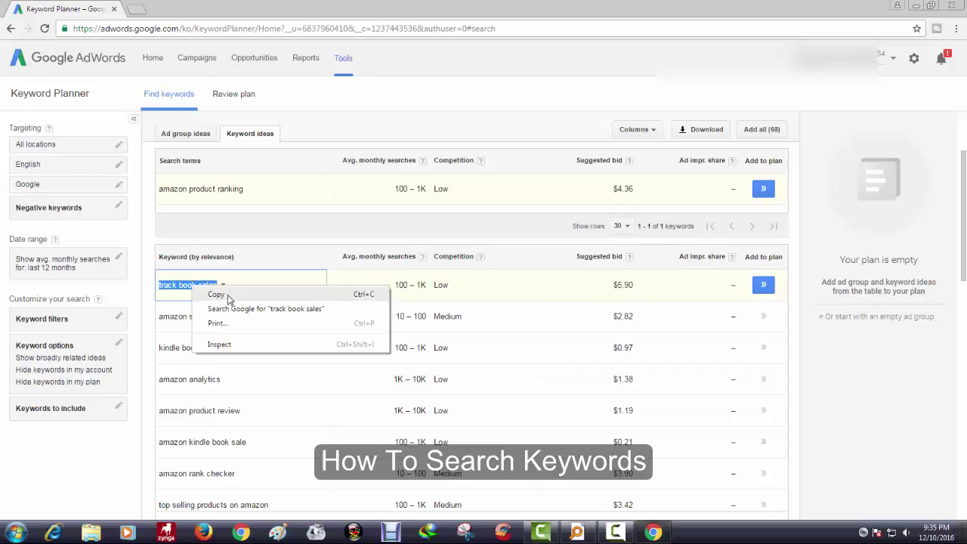
{"action": "left_click", "coordinate": [227, 298]}
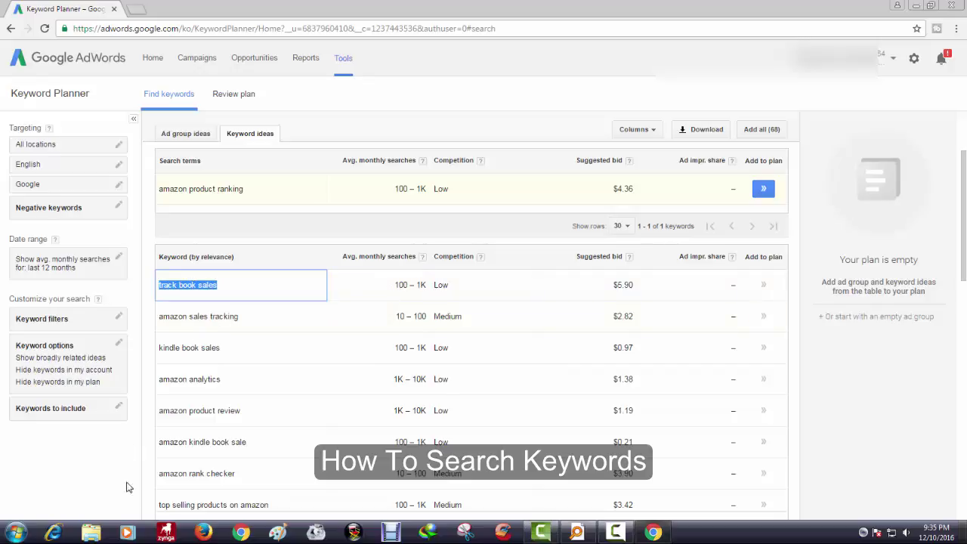
Switch to Windows Explorer, create a new folder on the Desktop with its default name, and open it.
{"action": "left_click", "coordinate": [91, 533]}
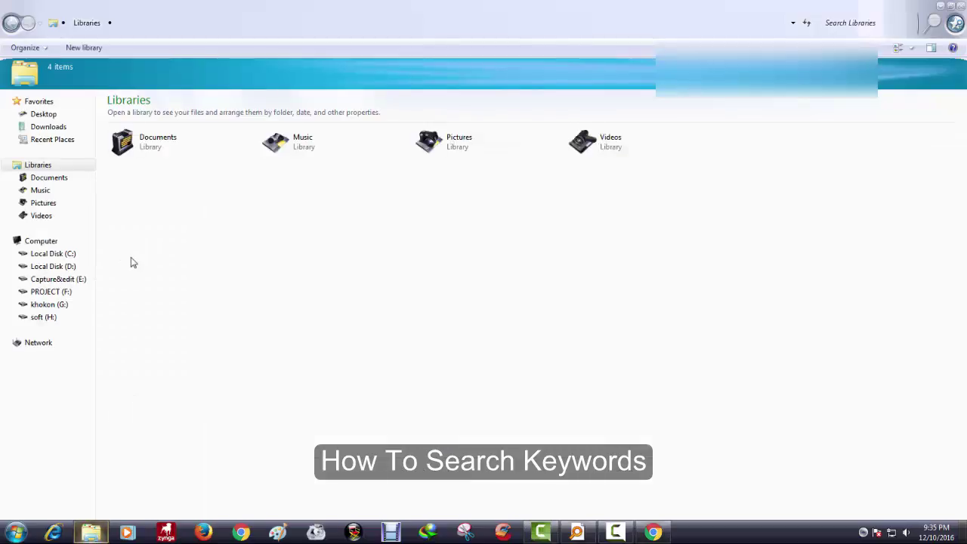
{"action": "left_click", "coordinate": [42, 114]}
{"action": "right_click", "coordinate": [296, 233]}
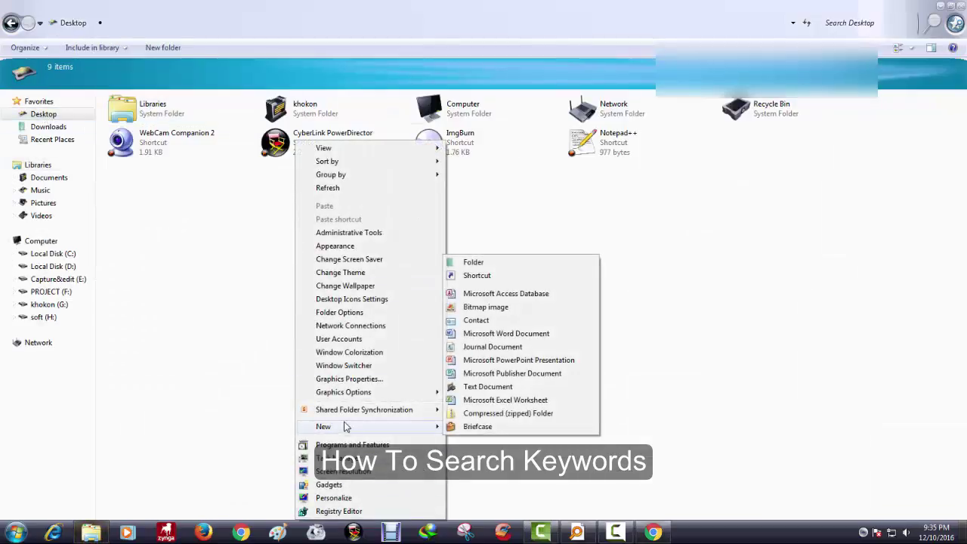
{"action": "left_click", "coordinate": [164, 51]}
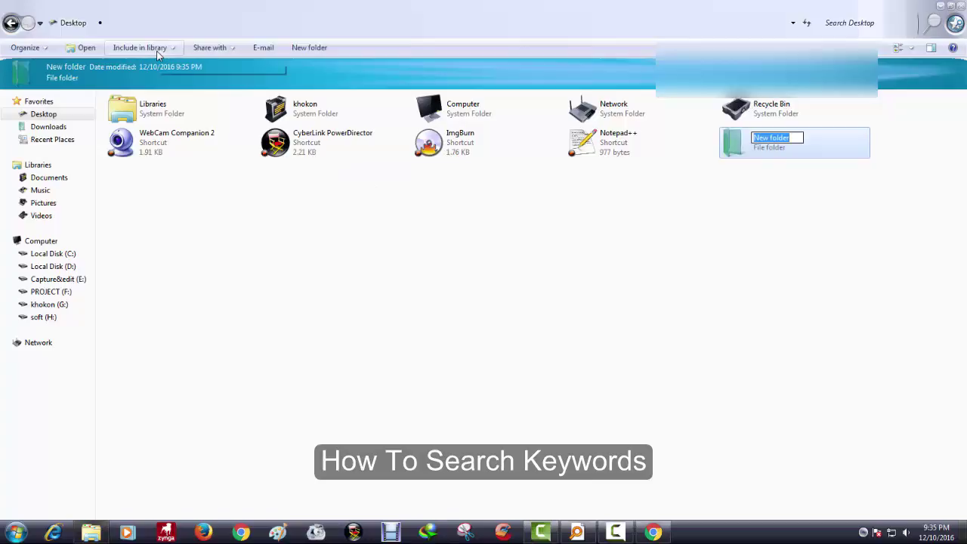
{"action": "left_click", "coordinate": [725, 179]}
{"action": "double_click", "coordinate": [734, 141]}
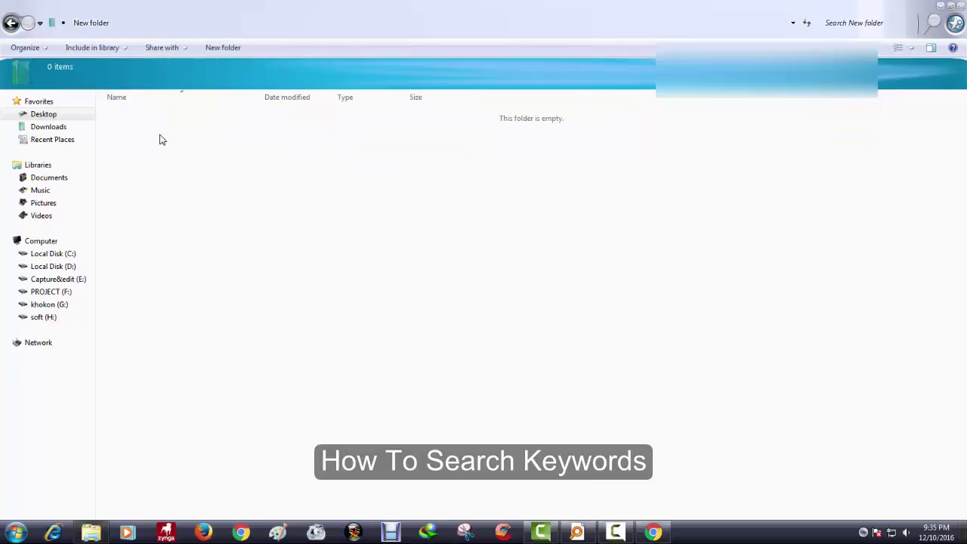
Create a text document in the new folder and paste the copied keyword into it in Notepad.
{"action": "right_click", "coordinate": [161, 169]}
{"action": "mouse_move", "coordinate": [303, 458]}
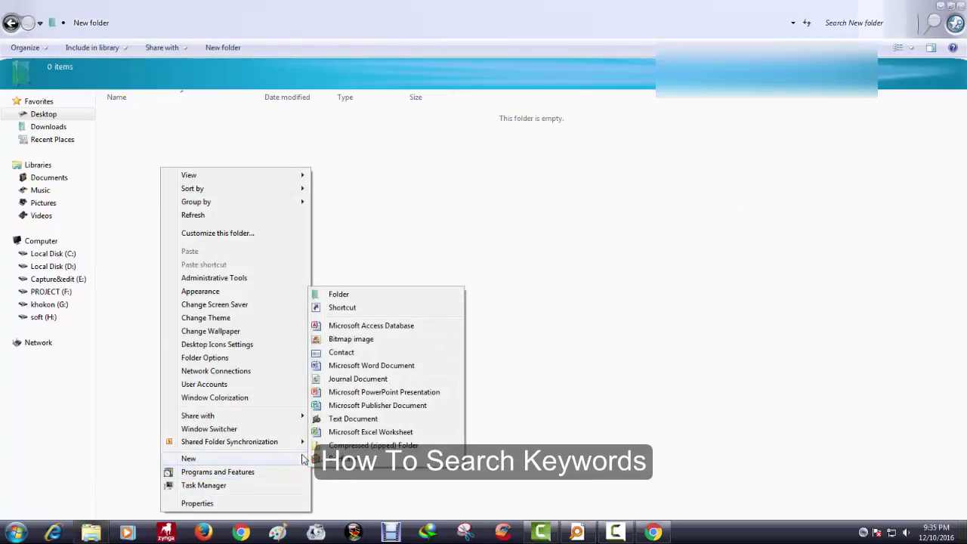
{"action": "left_click", "coordinate": [356, 418]}
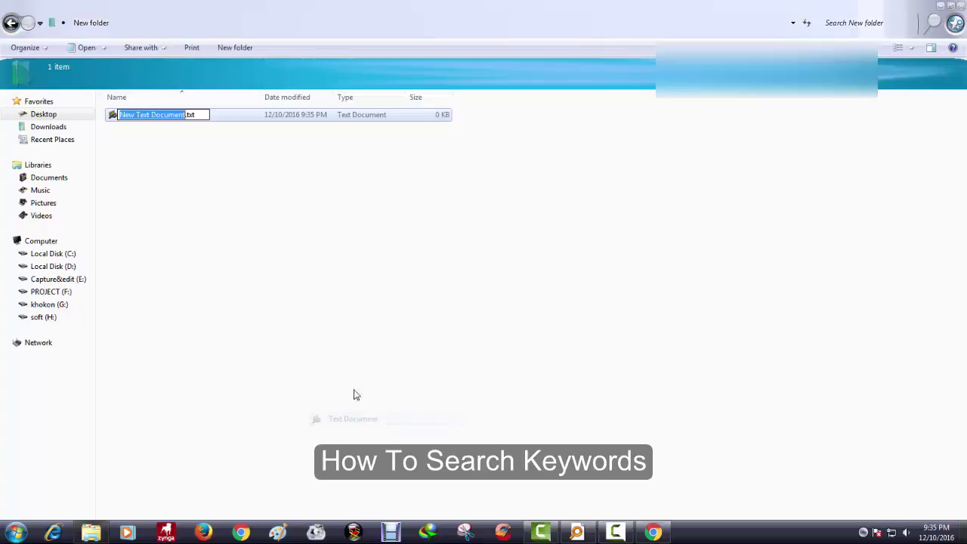
{"action": "left_click", "coordinate": [158, 138]}
{"action": "double_click", "coordinate": [138, 116]}
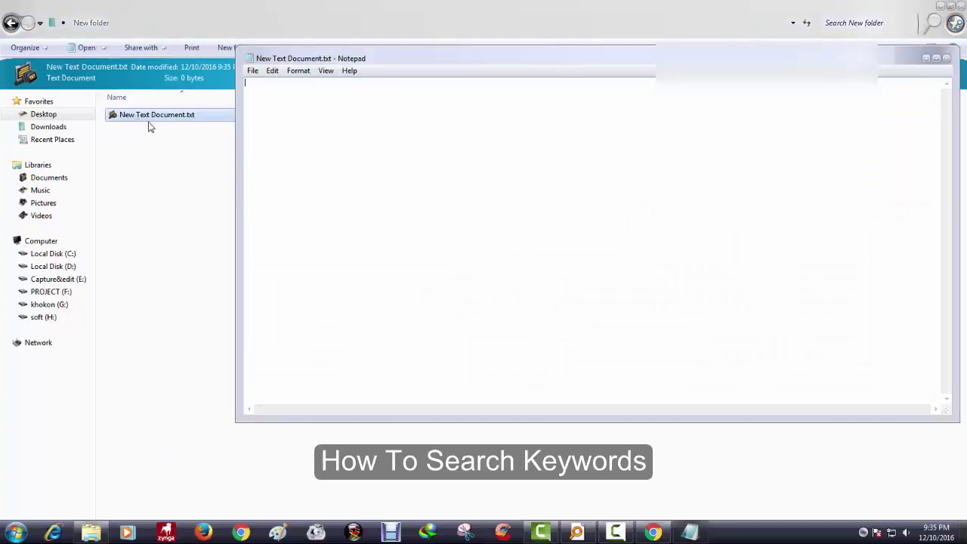
{"action": "right_click", "coordinate": [362, 135]}
{"action": "left_click", "coordinate": [392, 181]}
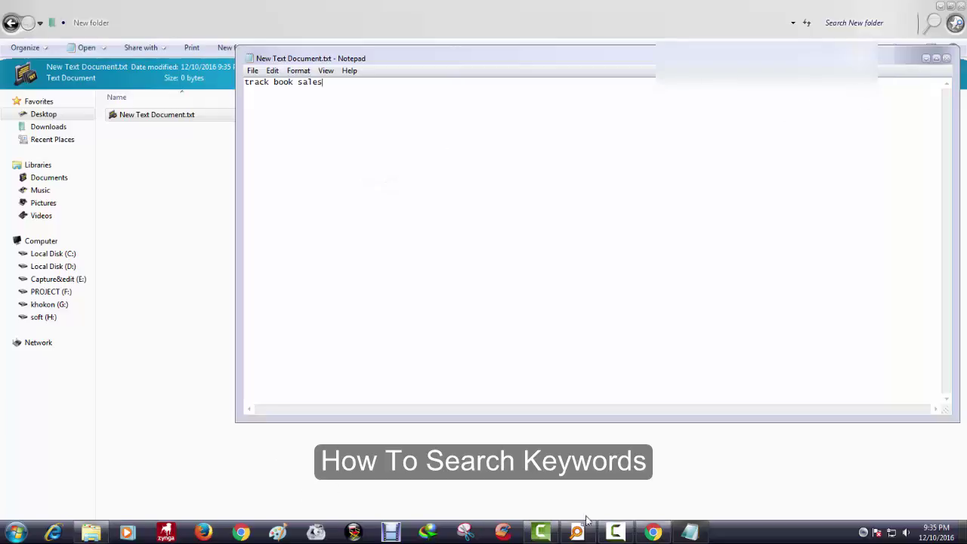
Switch back to Keyword Planner in Chrome and copy the keyword "amazon sales tracking" from the keyword ideas.
{"action": "left_click", "coordinate": [644, 532]}
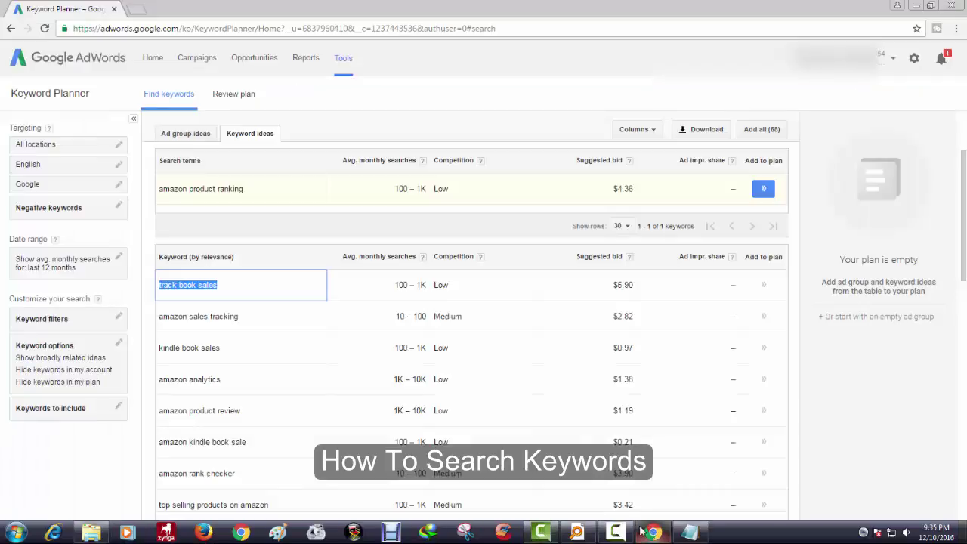
{"action": "left_click", "coordinate": [241, 321]}
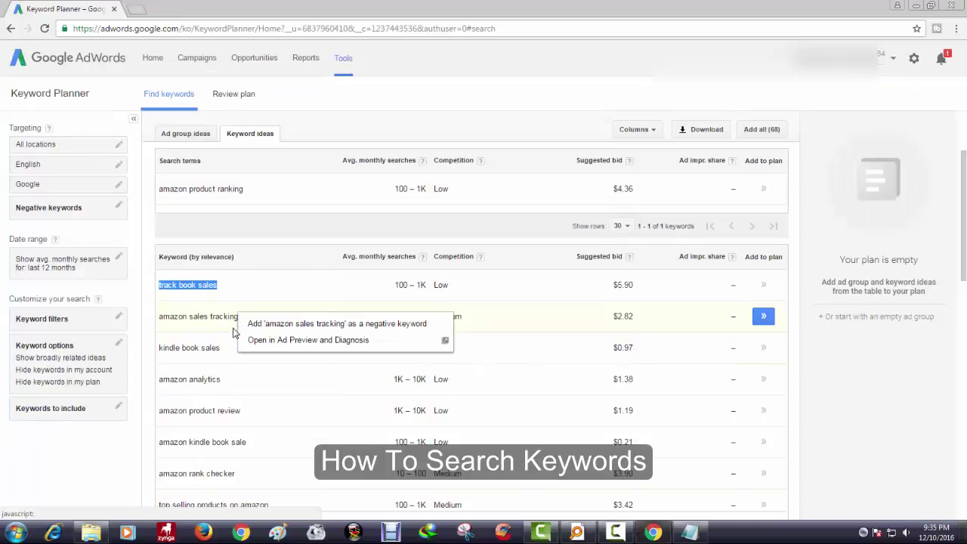
{"action": "right_click", "coordinate": [225, 320]}
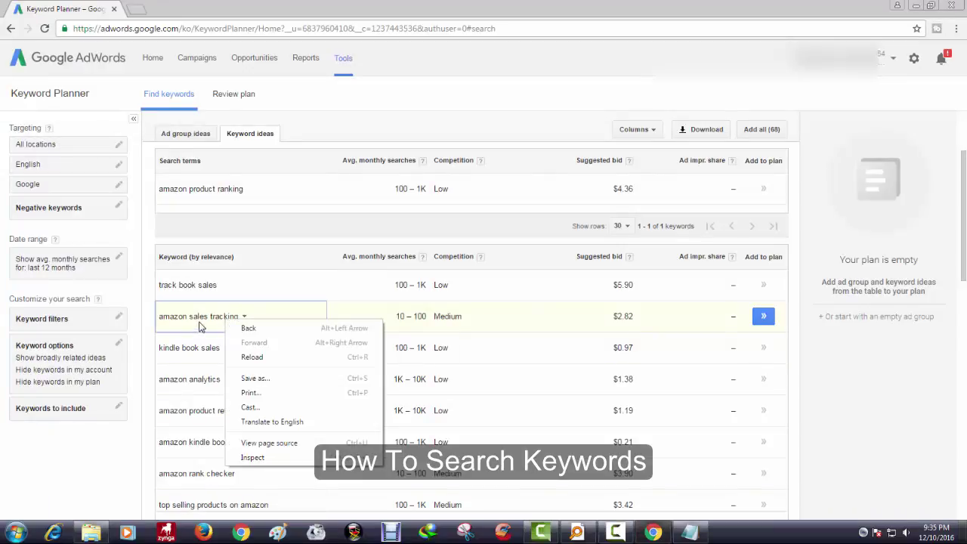
{"action": "left_click", "coordinate": [198, 320]}
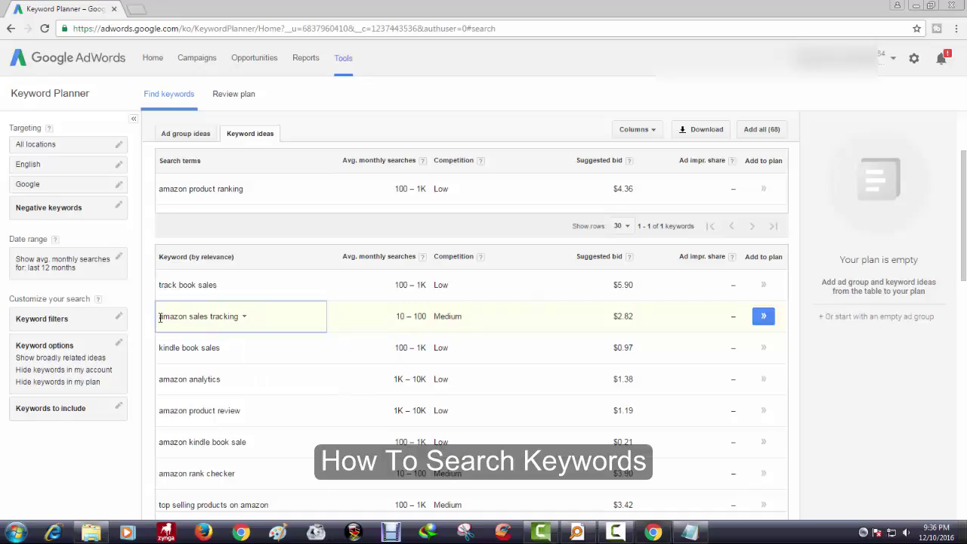
{"action": "left_click_drag", "start_coordinate": [160, 319], "coordinate": [235, 317]}
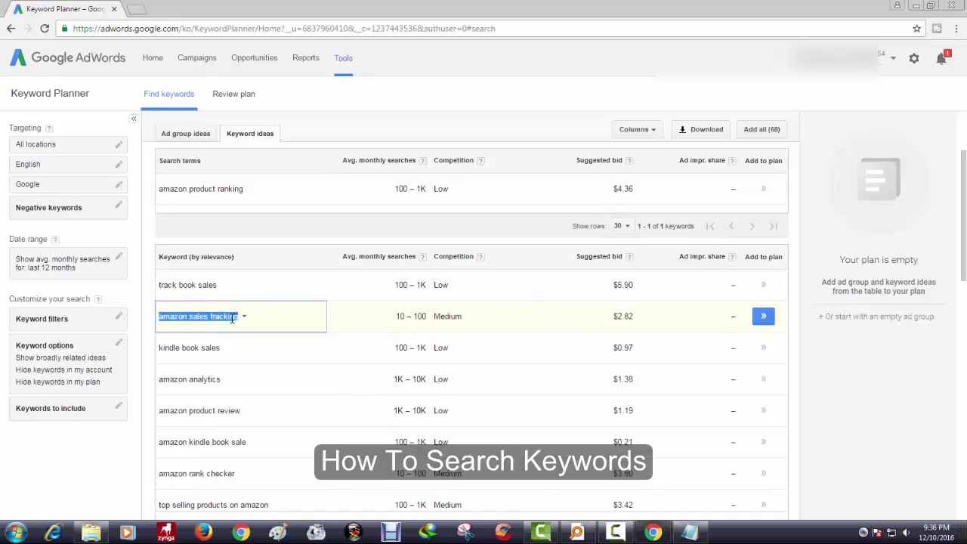
{"action": "right_click", "coordinate": [233, 319]}
{"action": "left_click", "coordinate": [264, 326]}
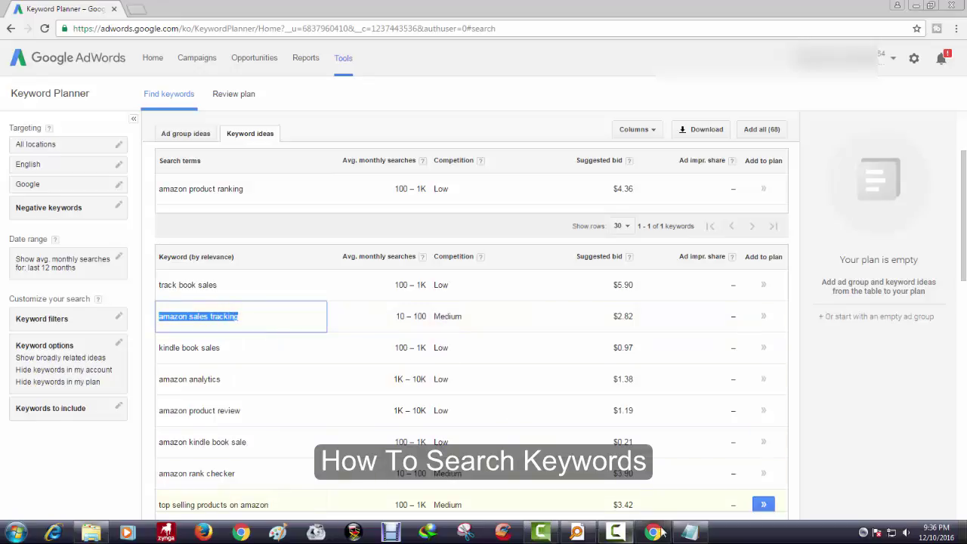
Paste the copied keyword on a second line of the Notepad document, and close the document with its changes saved.
{"action": "left_click", "coordinate": [689, 533]}
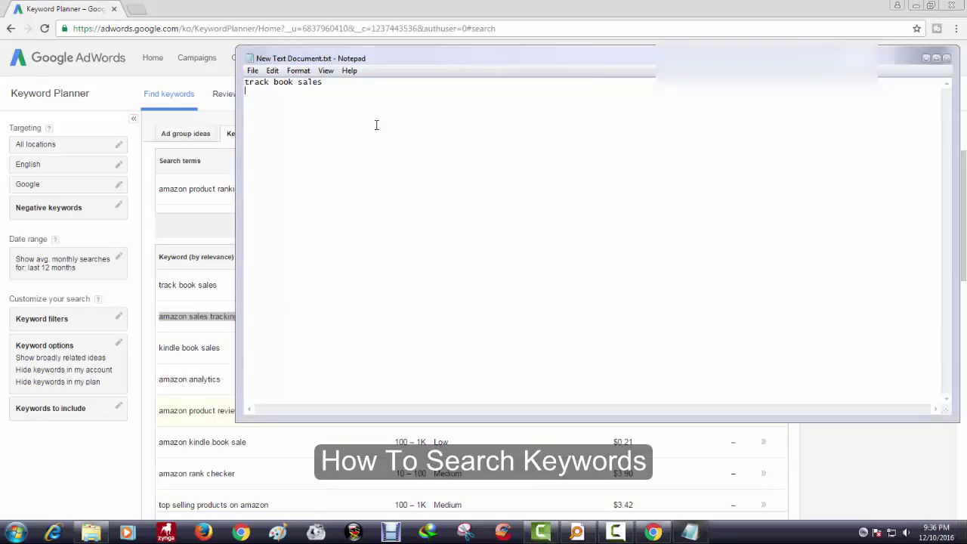
{"action": "key", "text": "ctrl+v"}
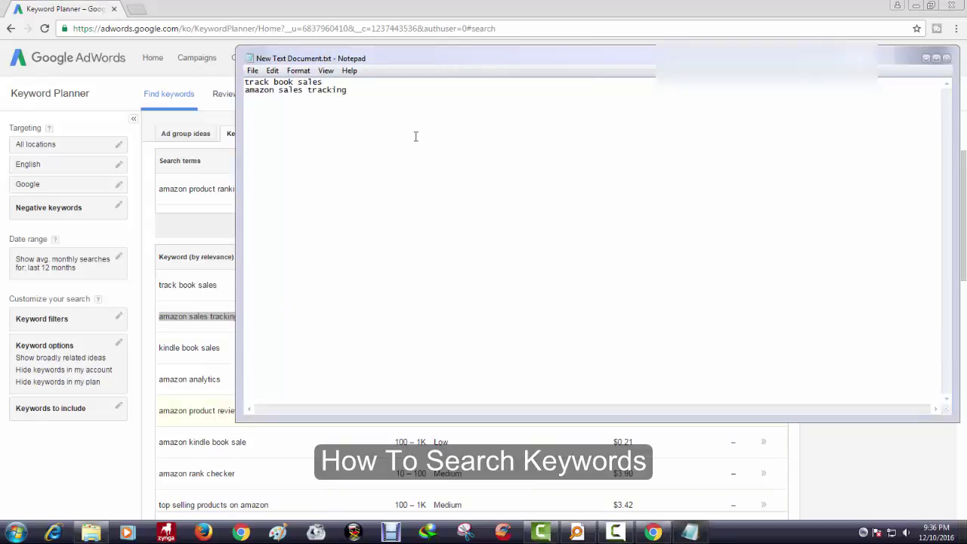
{"action": "left_click", "coordinate": [947, 58]}
{"action": "left_click", "coordinate": [449, 278]}
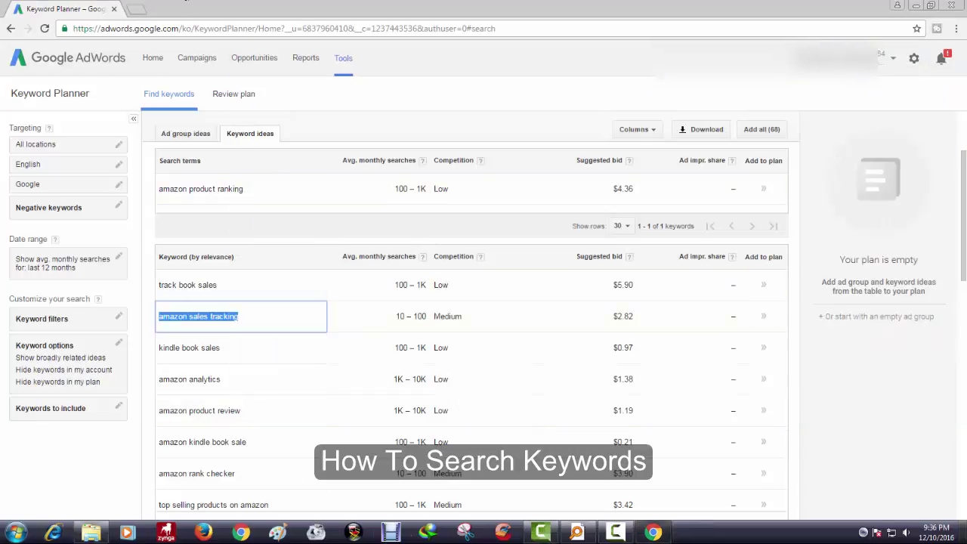
{"action": "left_click", "coordinate": [91, 533]}
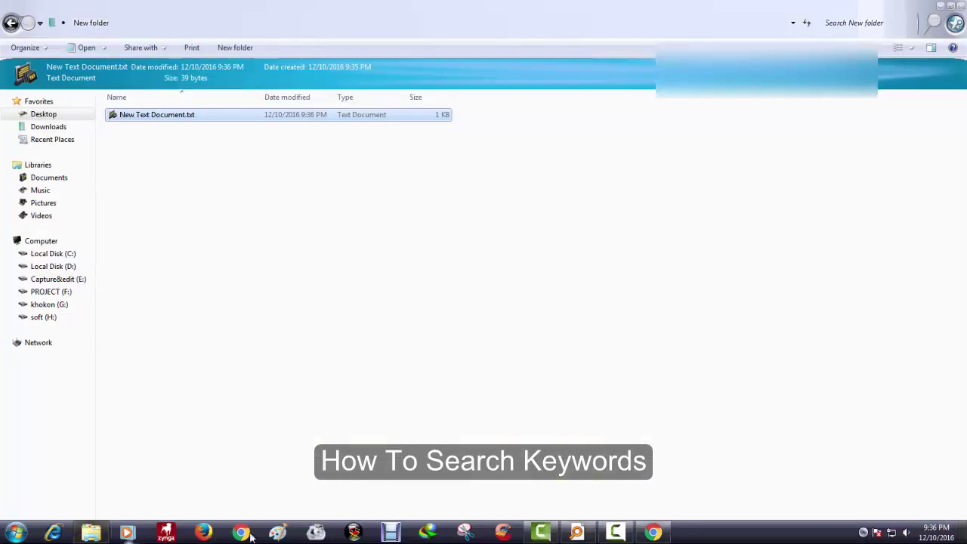
{"action": "left_click", "coordinate": [654, 532]}
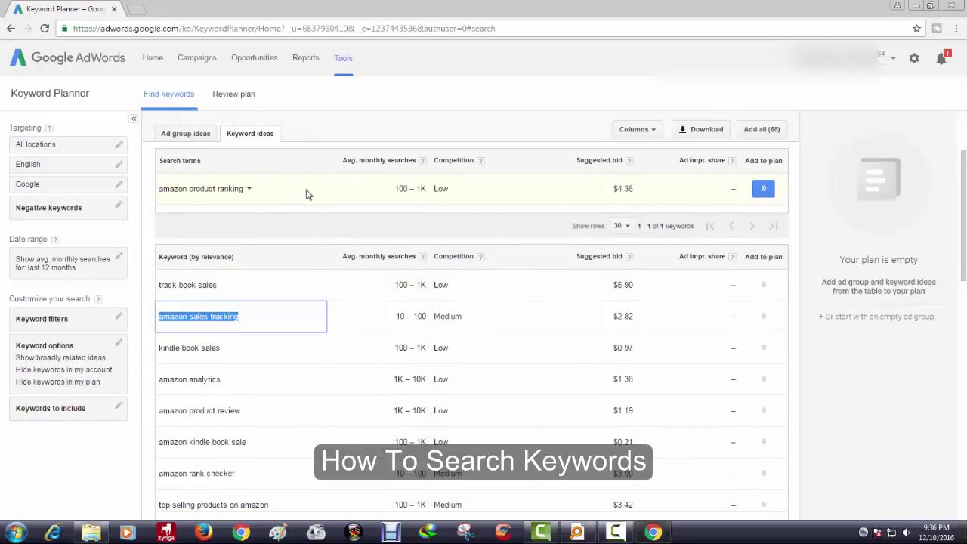
Replace the product or service phrase with "How to use a compuetr" and get the keyword ideas for it.
{"action": "scroll", "coordinate": [307, 195], "scroll_direction": "up", "scroll_amount": 2}
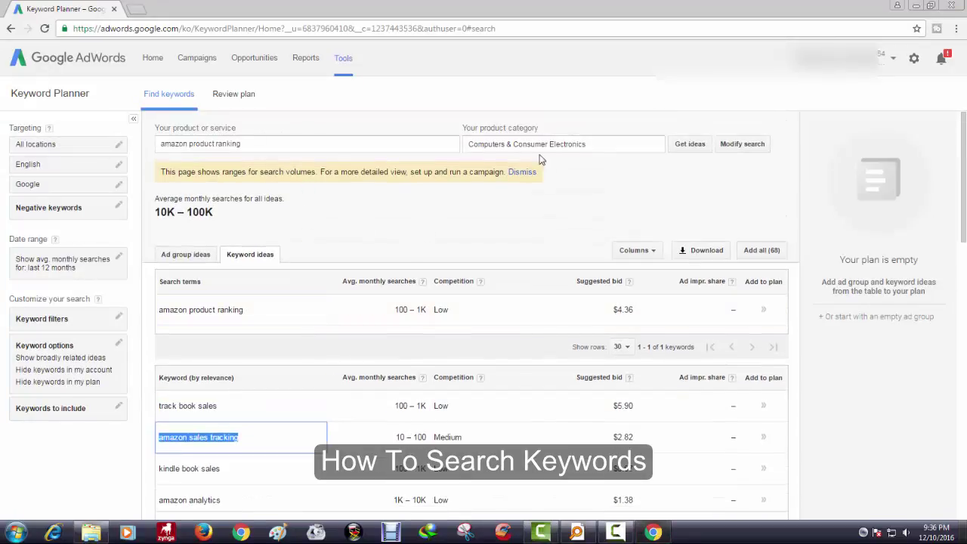
{"action": "left_click", "coordinate": [306, 144]}
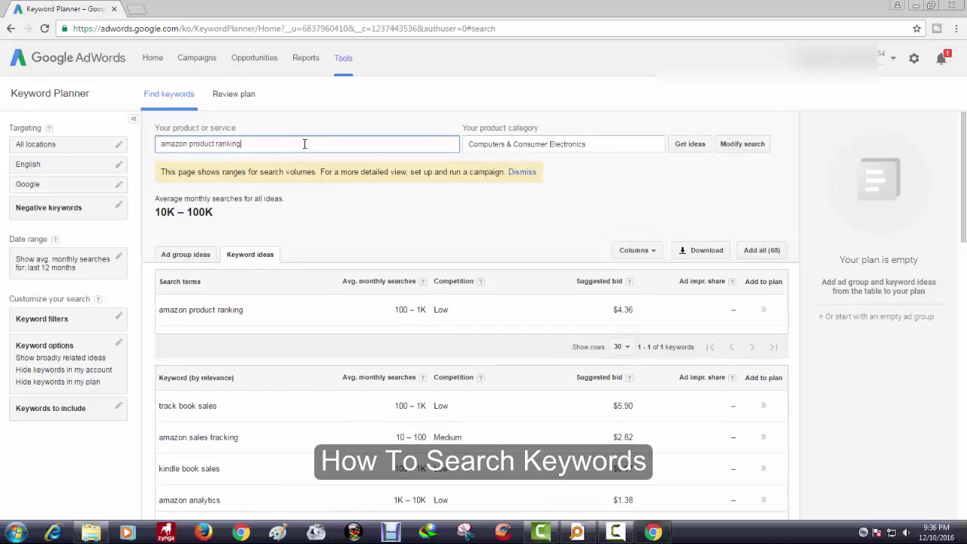
{"action": "left_click_drag", "start_coordinate": [305, 144], "coordinate": [161, 140]}
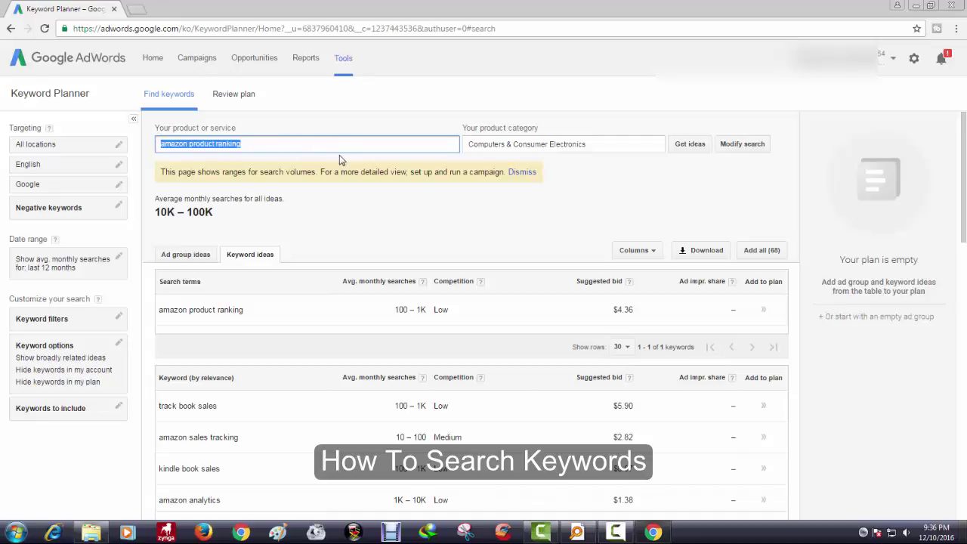
{"action": "type", "text": "How"}
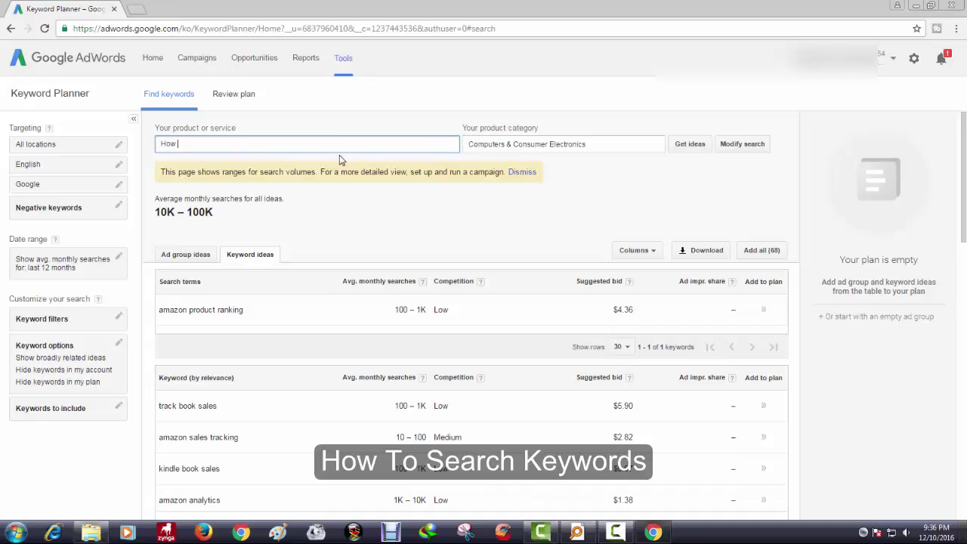
{"action": "type", "text": " to use aco"}
{"action": "key", "text": "Left"}
{"action": "key", "text": "Left"}
{"action": "type", "text": "compuetr"}
{"action": "left_click", "coordinate": [753, 148]}
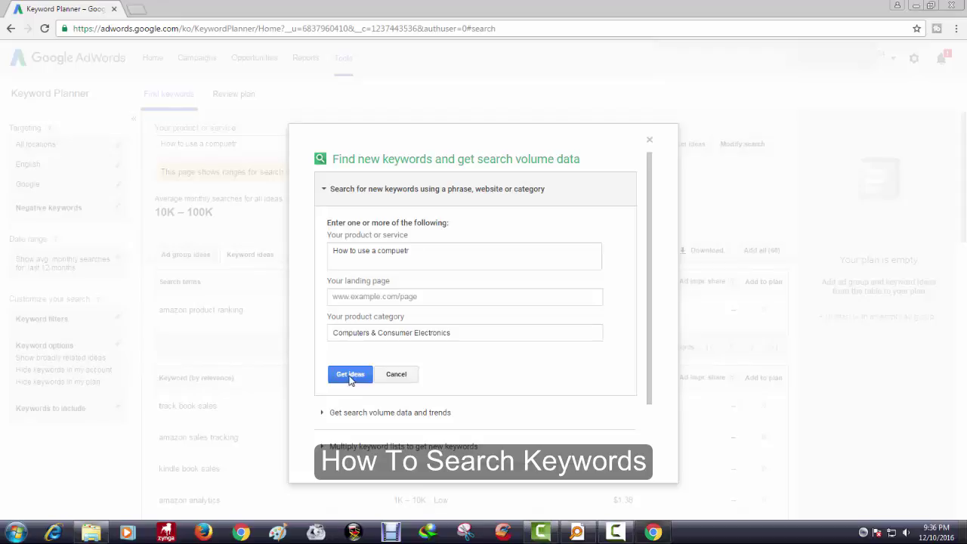
{"action": "left_click", "coordinate": [350, 376]}
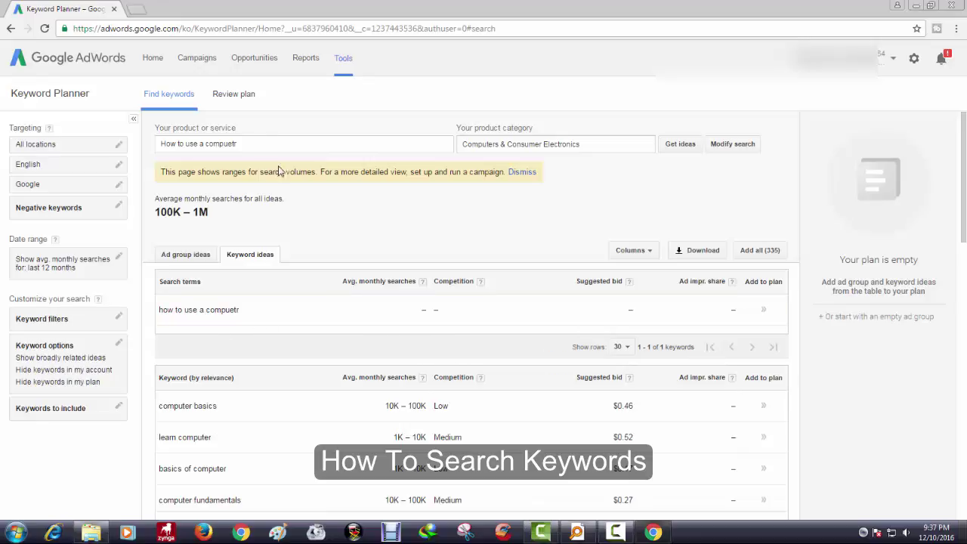
Correct the product or service phrase to "How to use a computer" and get the keyword ideas again.
{"action": "left_click", "coordinate": [243, 145]}
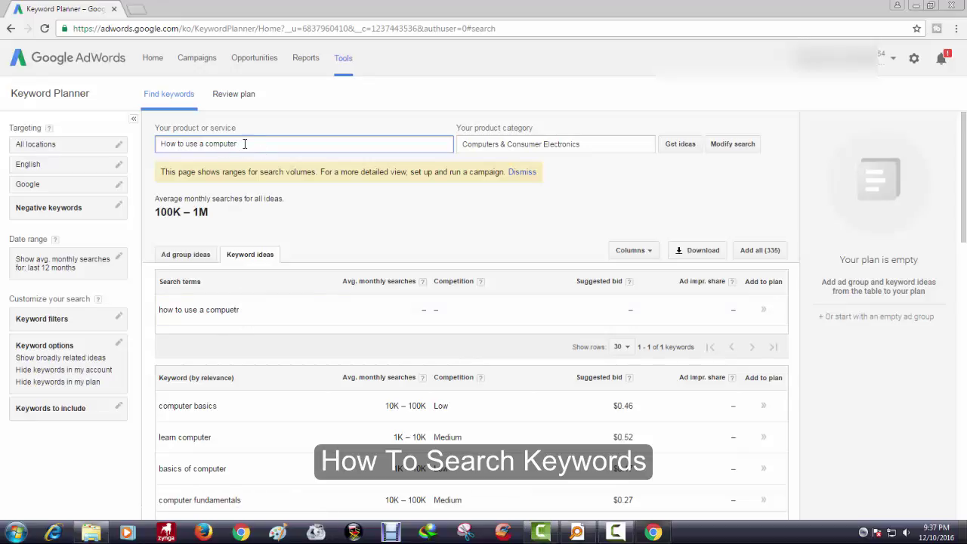
{"action": "left_click", "coordinate": [734, 145]}
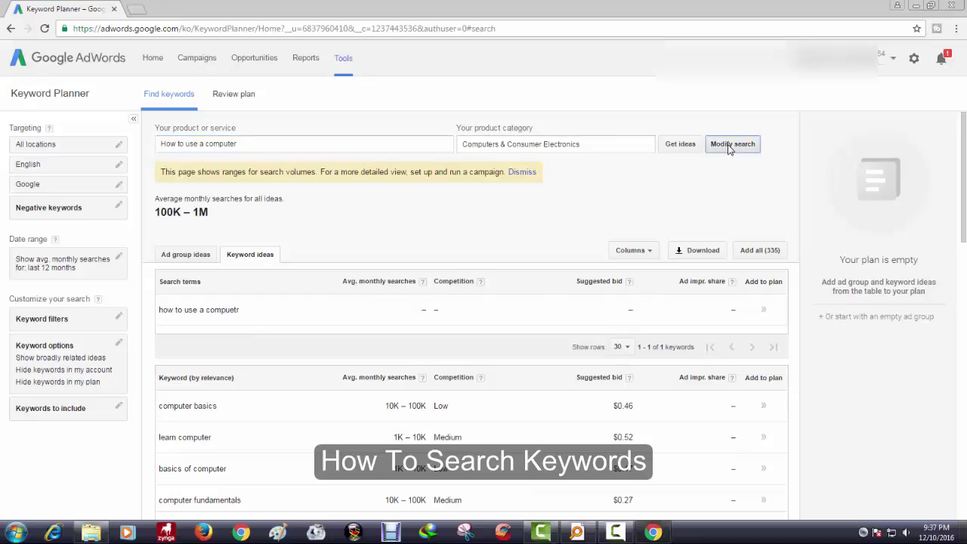
{"action": "left_click", "coordinate": [348, 375]}
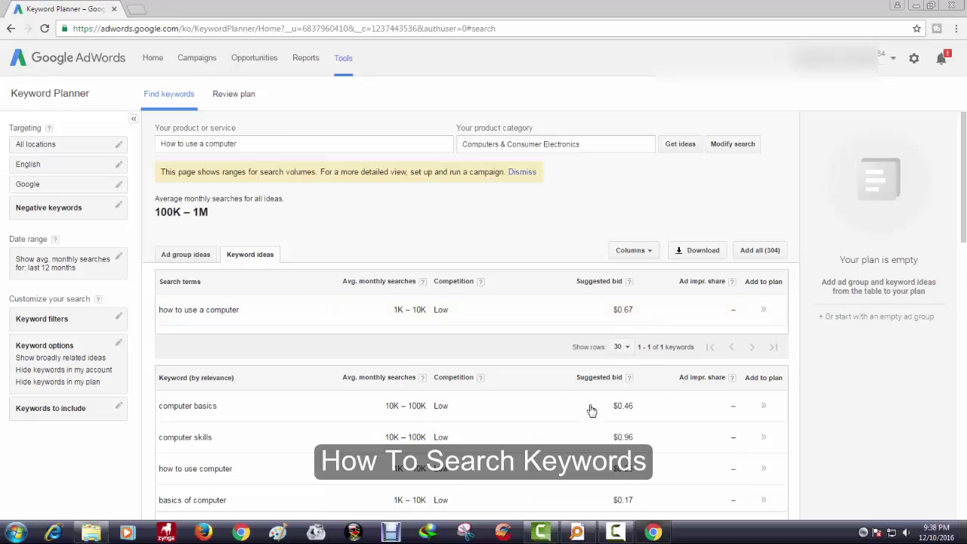
{"action": "left_click", "coordinate": [617, 531]}
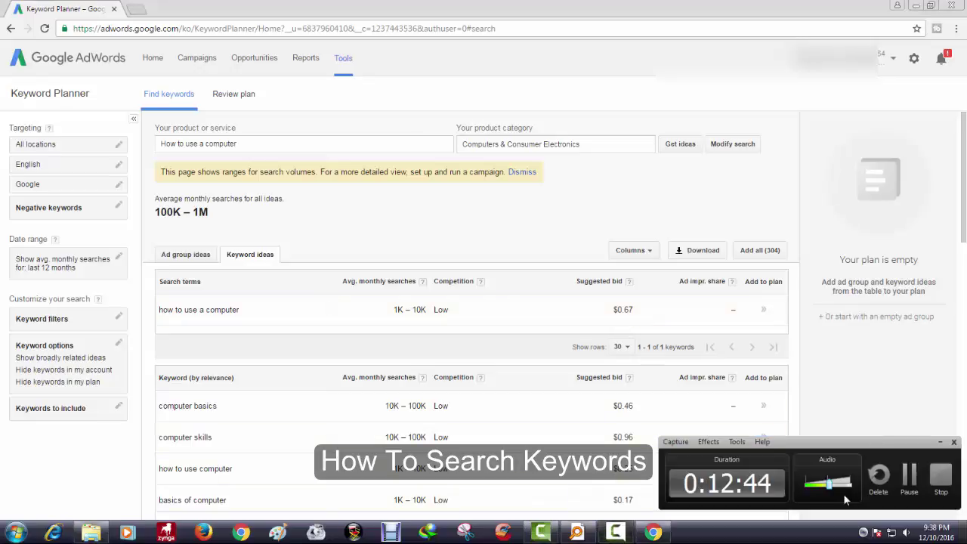
{"action": "left_click", "coordinate": [909, 478]}
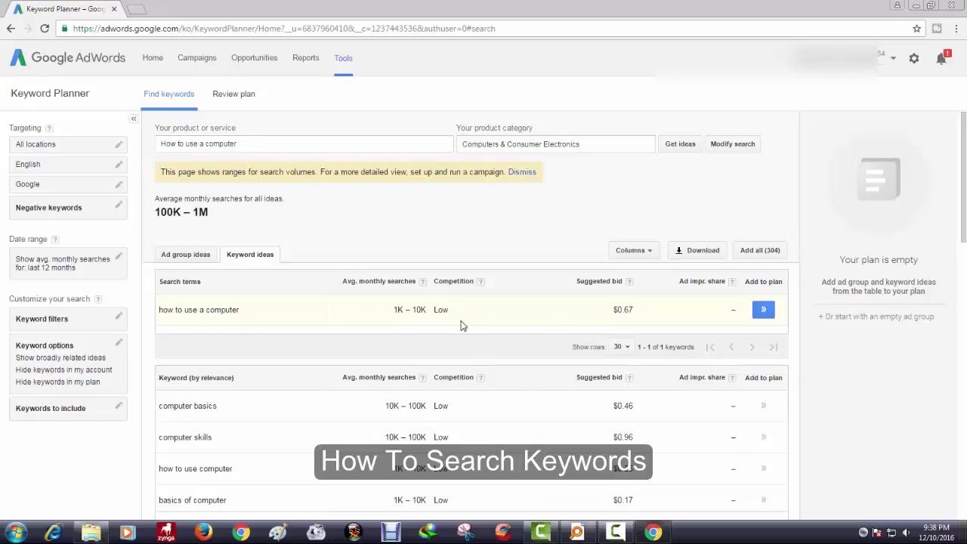
Examine the keyword ideas for "how to use a computer", comparing their monthly searches, competition and suggested bids.
{"action": "scroll", "coordinate": [440, 309], "scroll_direction": "down", "scroll_amount": 1}
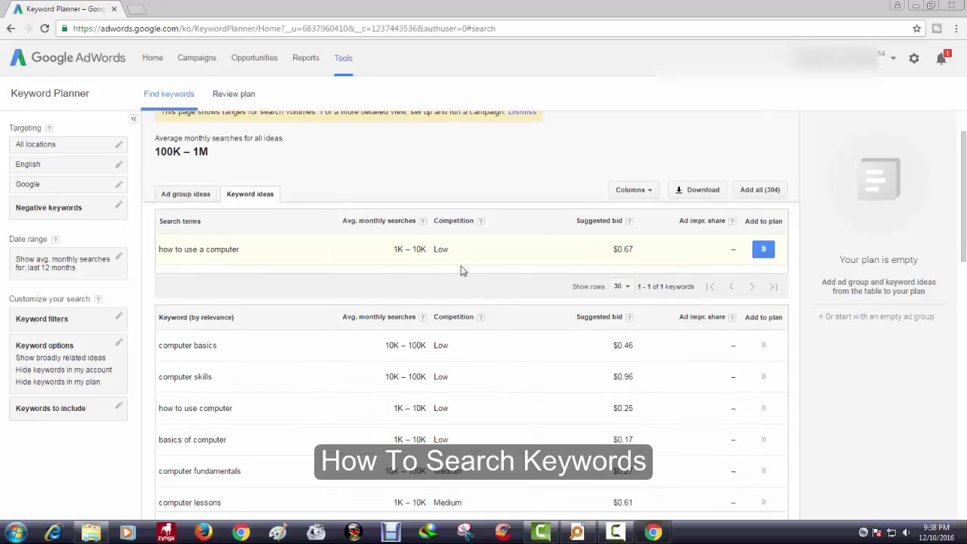
{"action": "scroll", "coordinate": [393, 294], "scroll_direction": "up", "scroll_amount": 1}
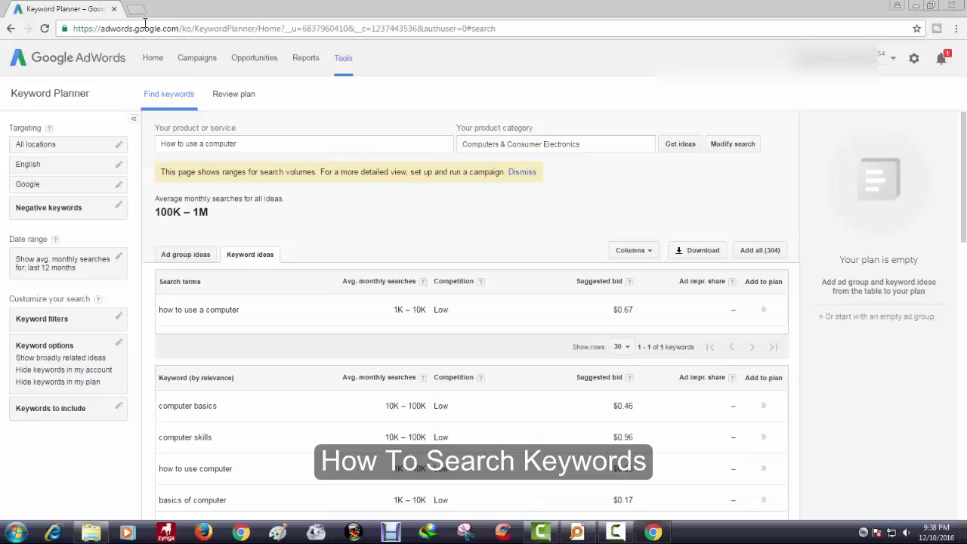
{"action": "scroll", "coordinate": [282, 293], "scroll_direction": "down", "scroll_amount": 1}
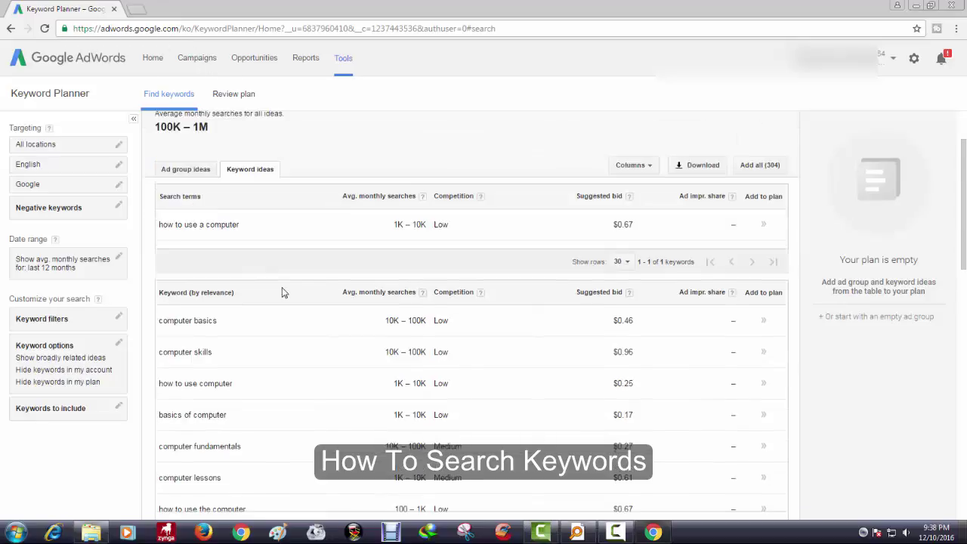
{"action": "scroll", "coordinate": [280, 282], "scroll_direction": "down", "scroll_amount": 1}
{"action": "scroll", "coordinate": [281, 281], "scroll_direction": "up", "scroll_amount": 2}
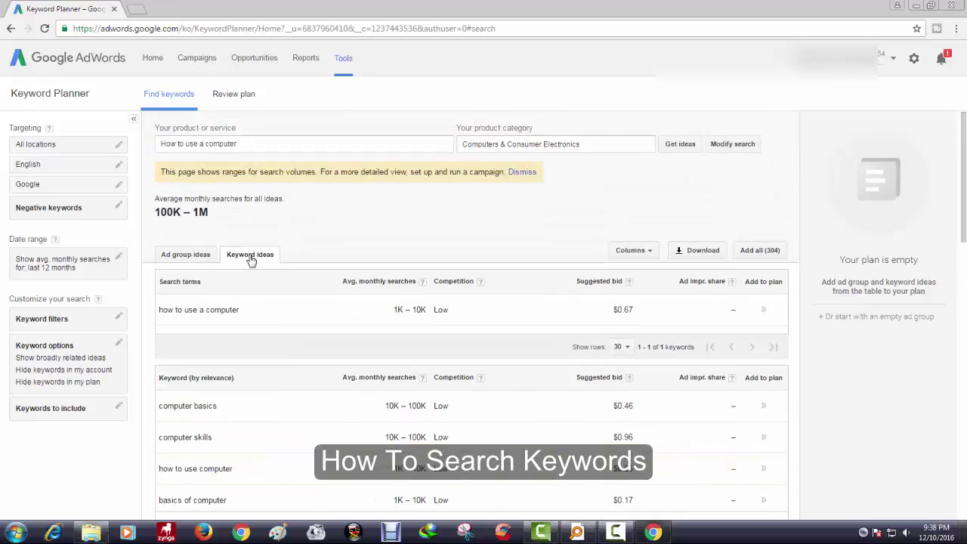